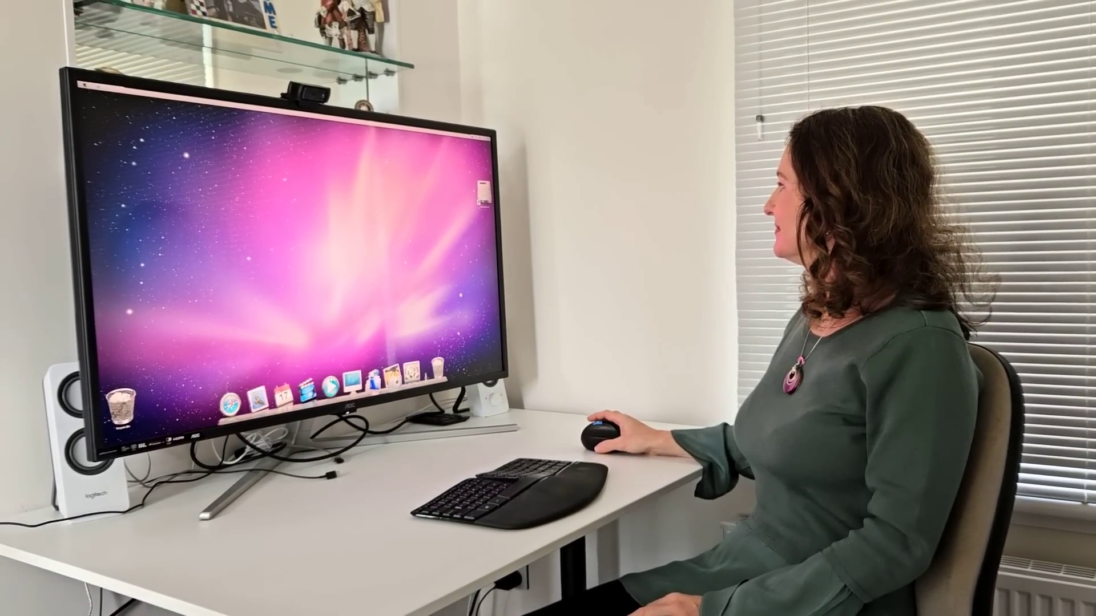
# Open the hard drive in a Finder window and drag an item off the dock to remove it.
pyautogui.doubleClick(484, 193)
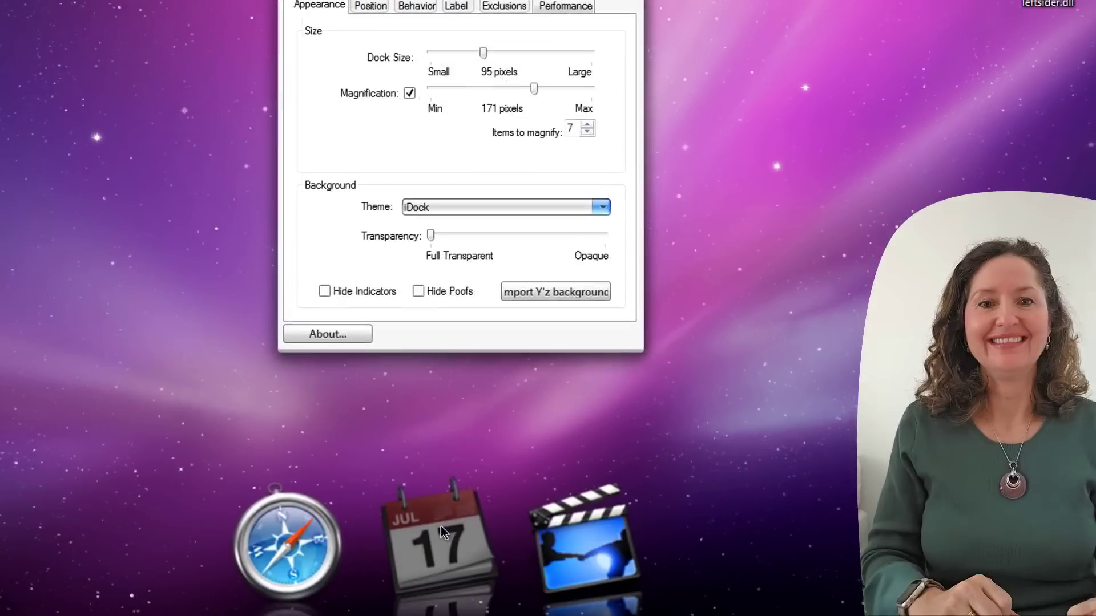
pyautogui.moveTo(441, 526); pyautogui.dragTo(962, 94)
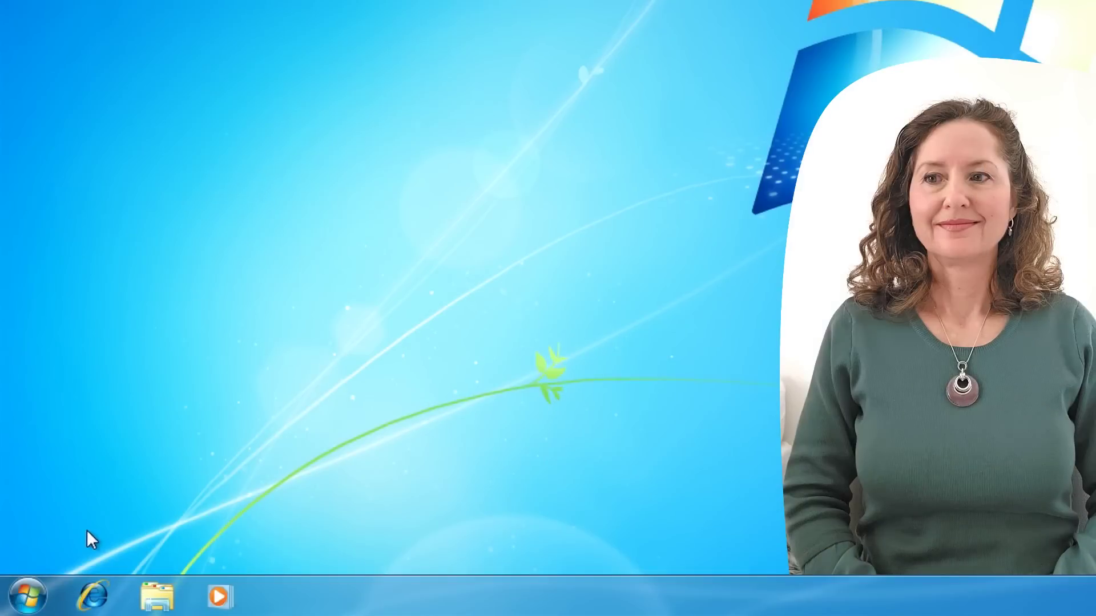
# Open the Libraries window in Explorer, then launch Calculator from the Start menu.
pyautogui.click(22, 604)
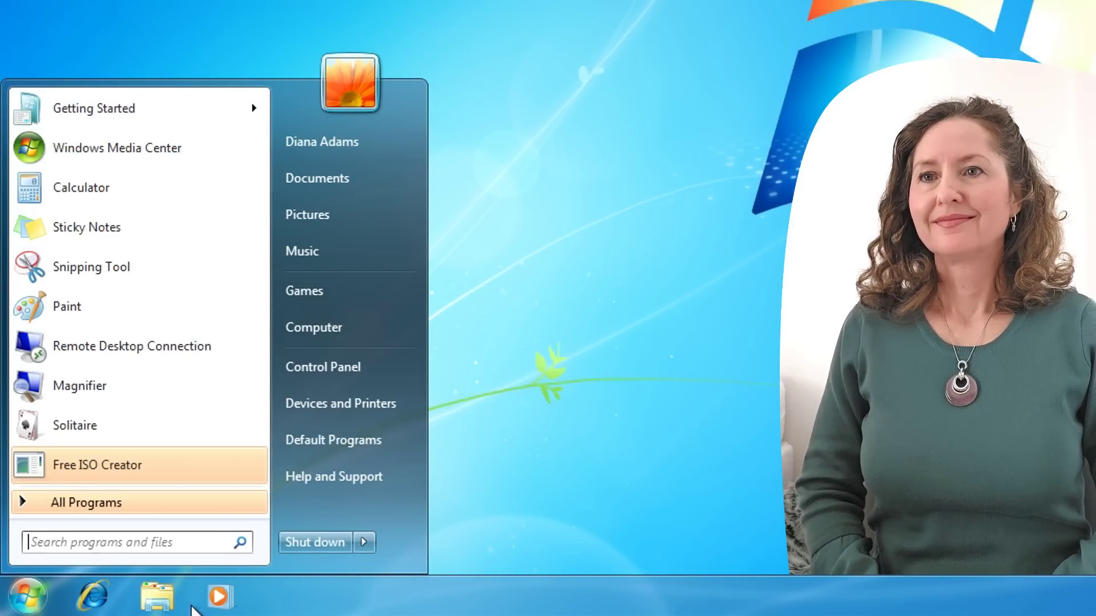
pyautogui.click(158, 597)
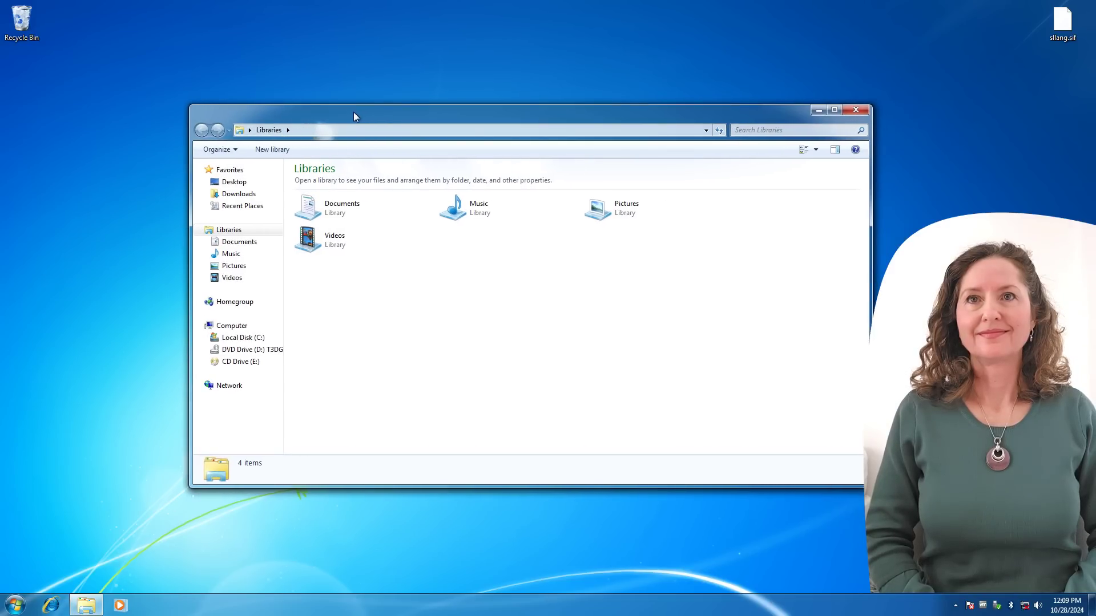
pyautogui.press('super')
pyautogui.click(81, 386)
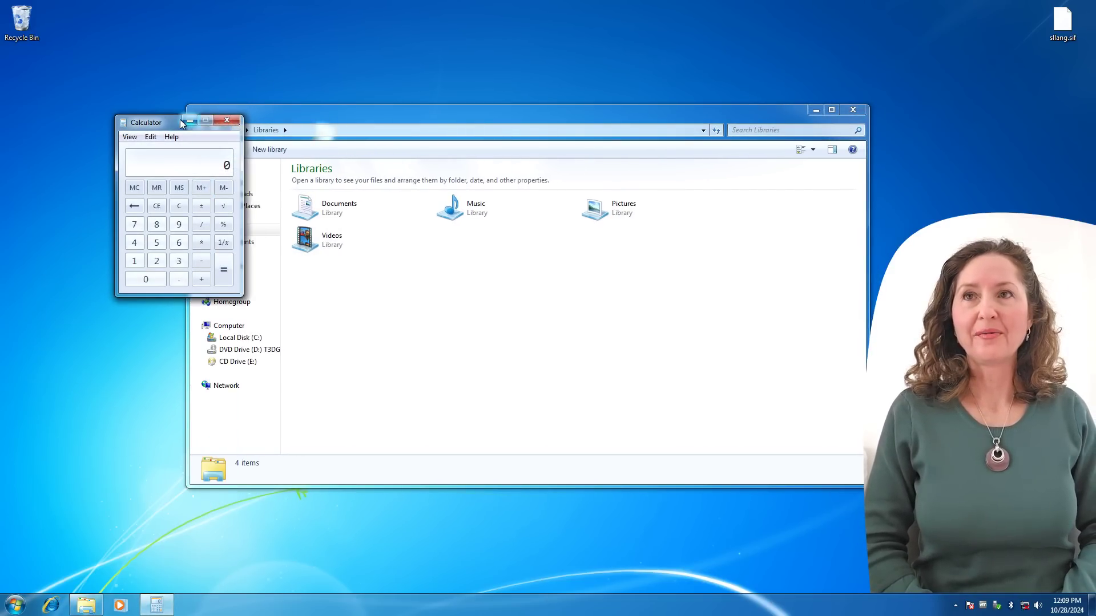
# Move Calculator off the libraries, close it, and nudge the Libraries window up.
pyautogui.moveTo(181, 123); pyautogui.dragTo(309, 199)
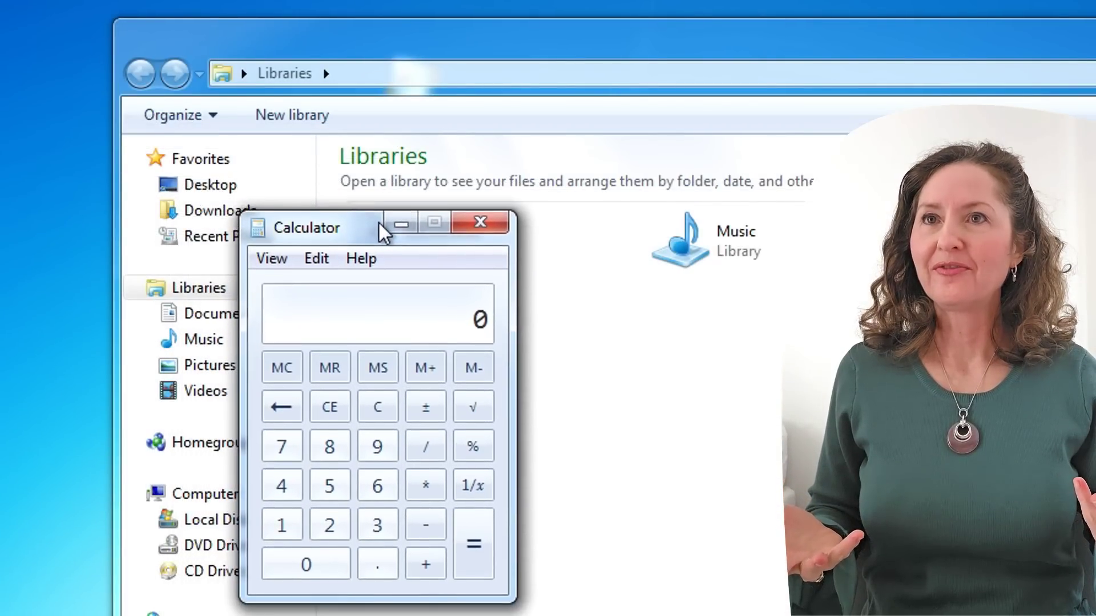
pyautogui.moveTo(378, 222); pyautogui.dragTo(149, 408)
pyautogui.click(227, 408)
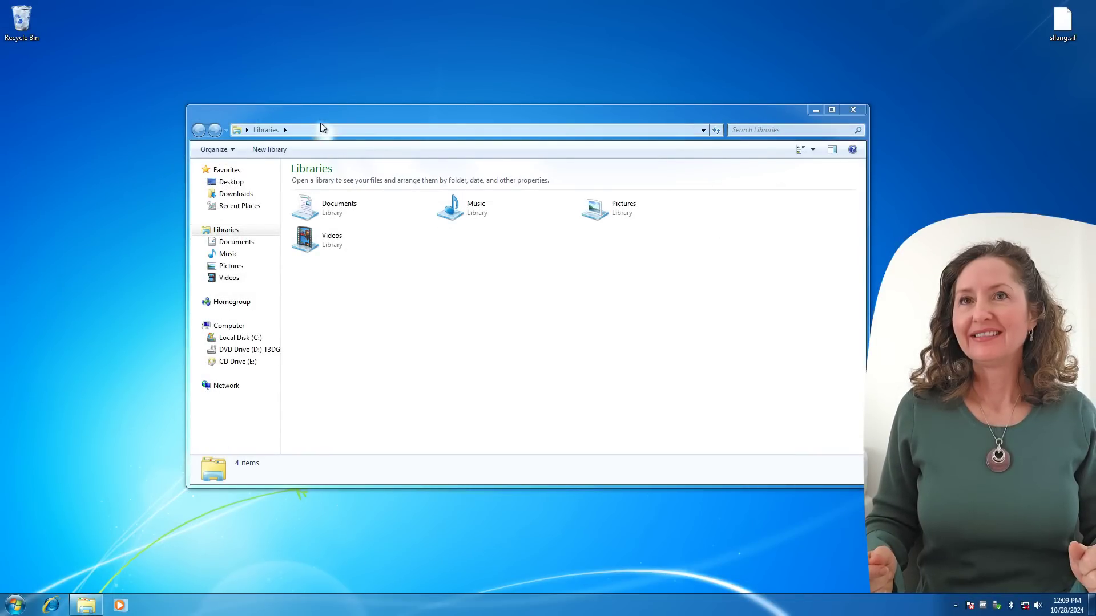
pyautogui.moveTo(320, 122); pyautogui.dragTo(323, 117)
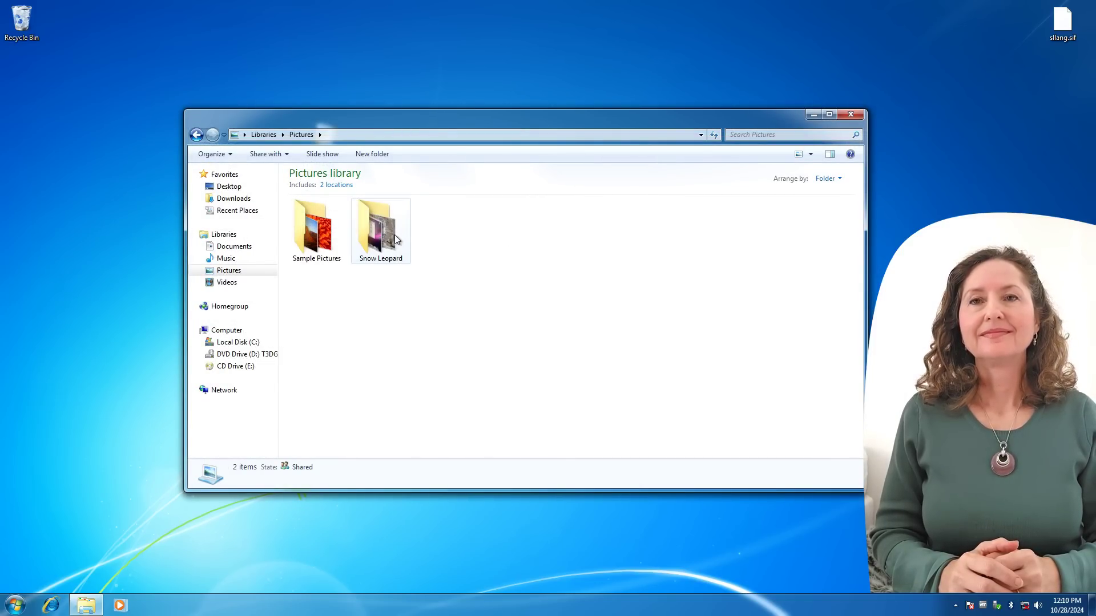
# View the Mac OS Snow Leopard image from the Snow Leopard folder, resizing the viewer, then close it.
pyautogui.doubleClick(397, 241)
pyautogui.doubleClick(385, 230)
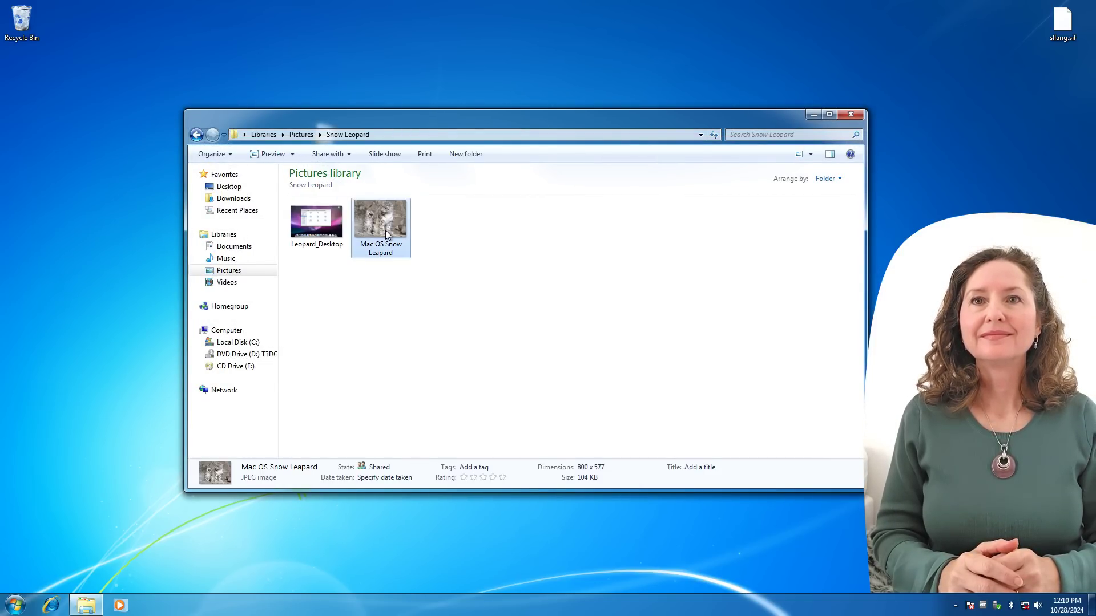
pyautogui.moveTo(447, 50); pyautogui.dragTo(421, 44)
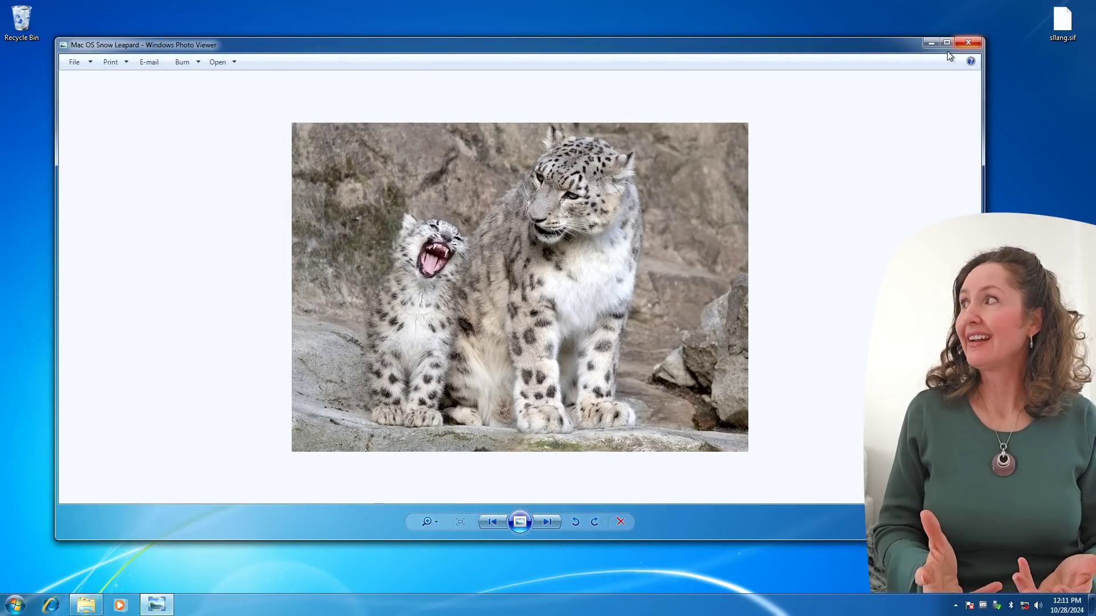
pyautogui.moveTo(982, 38); pyautogui.dragTo(948, 90)
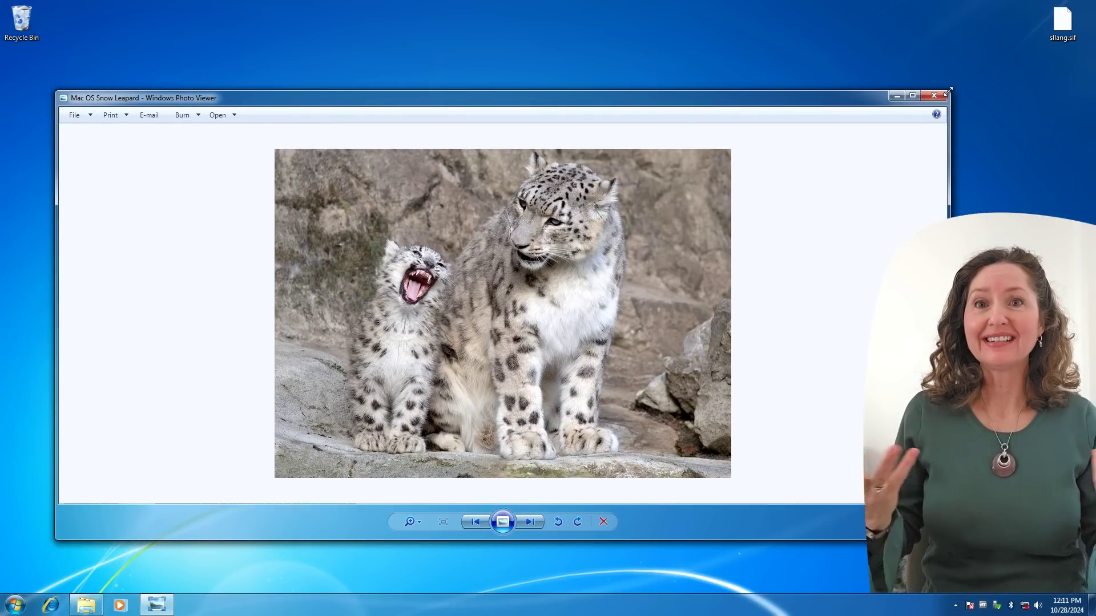
pyautogui.moveTo(817, 104); pyautogui.dragTo(825, 60)
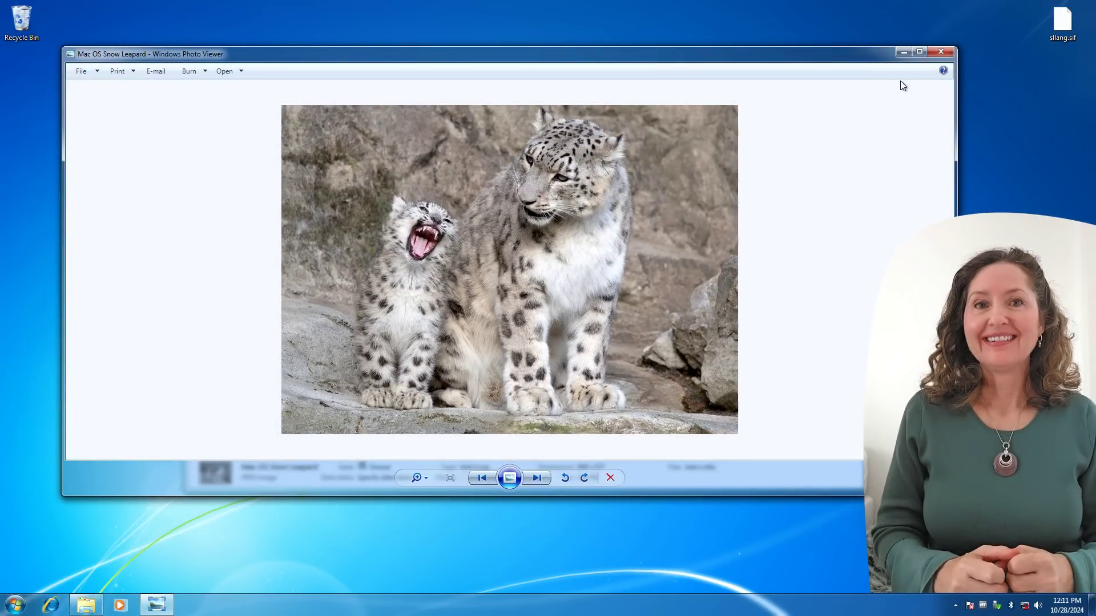
pyautogui.click(944, 51)
# Open Leopard_Desktop and move the Photo Viewer window to the top of the screen, taller.
pyautogui.doubleClick(318, 213)
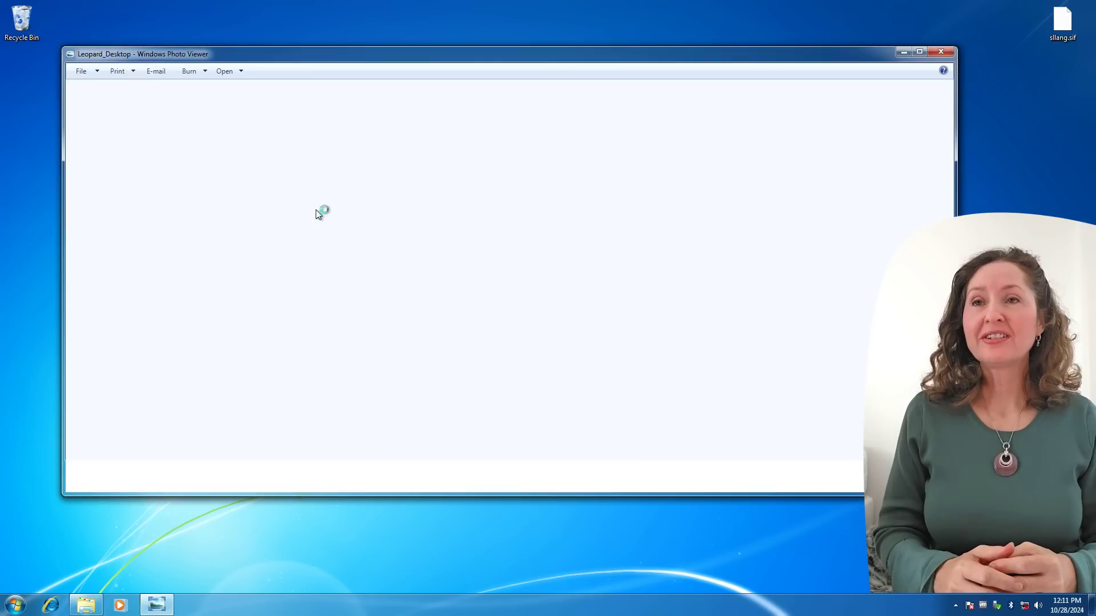
pyautogui.moveTo(424, 61); pyautogui.dragTo(416, 16)
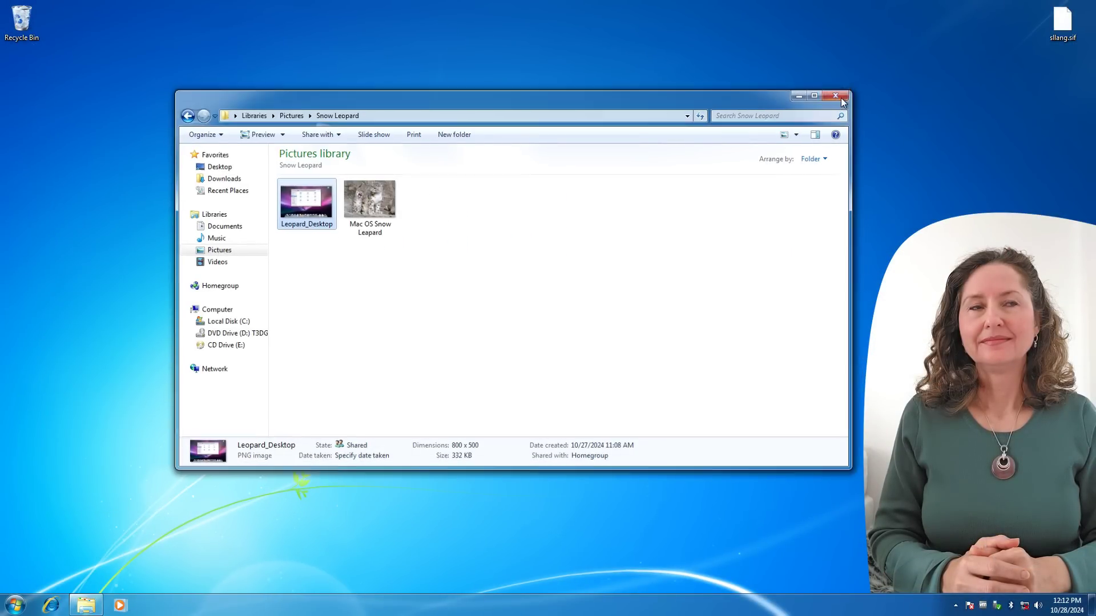
# Turn on small taskbar icons in the taskbar properties and confirm the change.
pyautogui.click(840, 97)
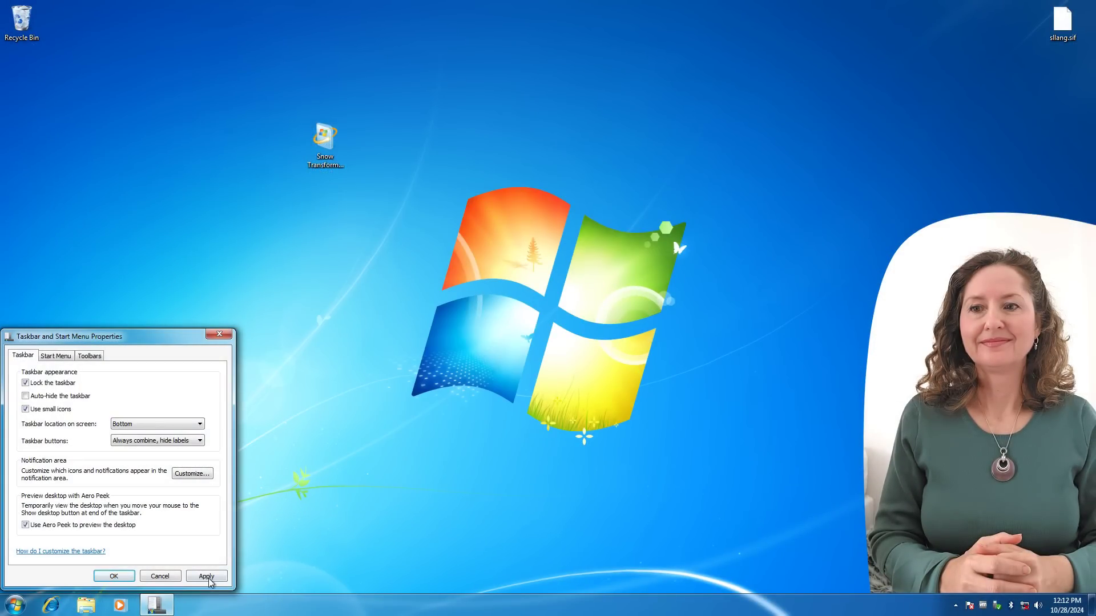
pyautogui.click(201, 578)
pyautogui.click(114, 577)
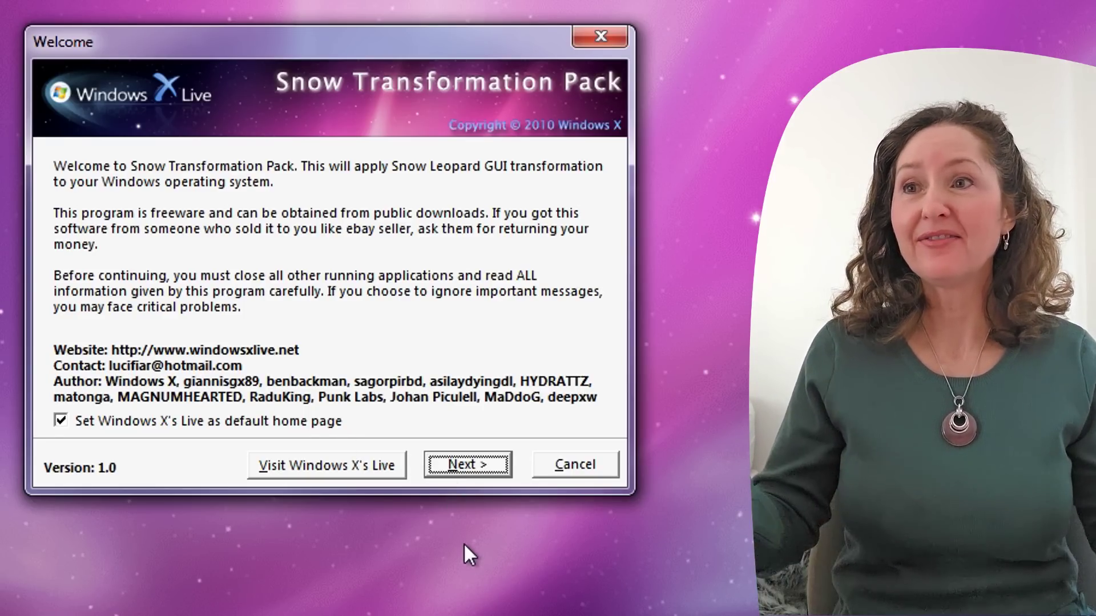
# Advance to the licence agreement, scroll through the terms and accept them.
pyautogui.click(481, 467)
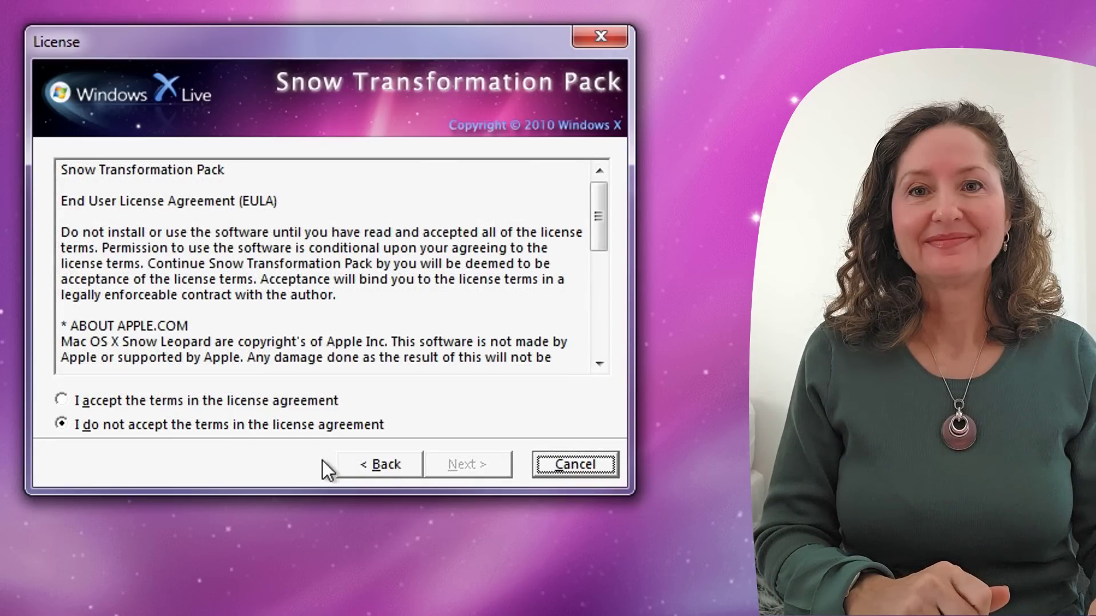
pyautogui.click(596, 291)
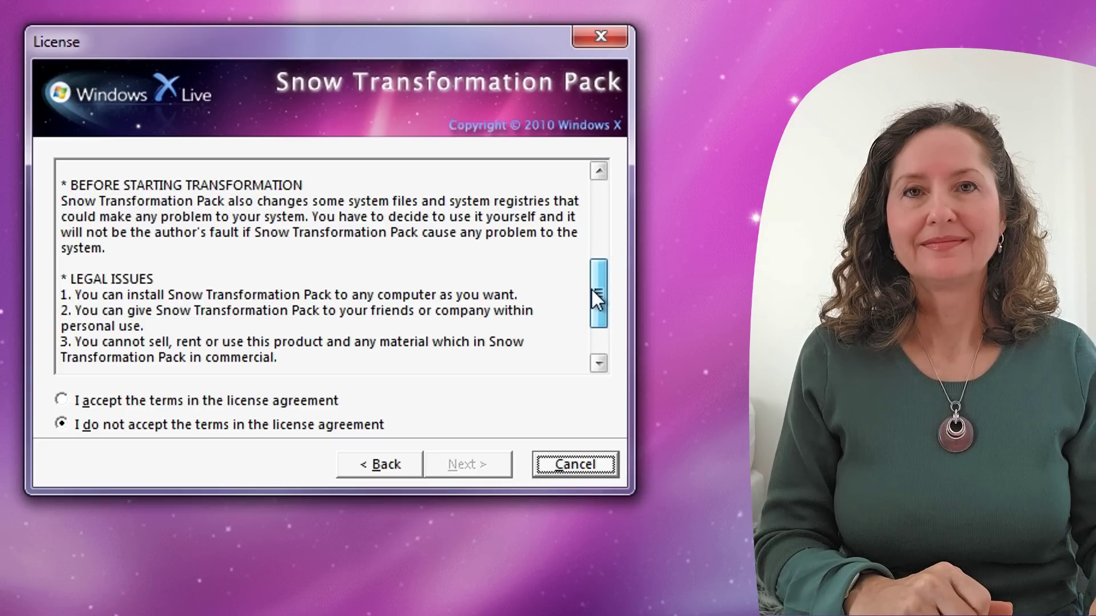
pyautogui.moveTo(589, 289); pyautogui.dragTo(589, 301)
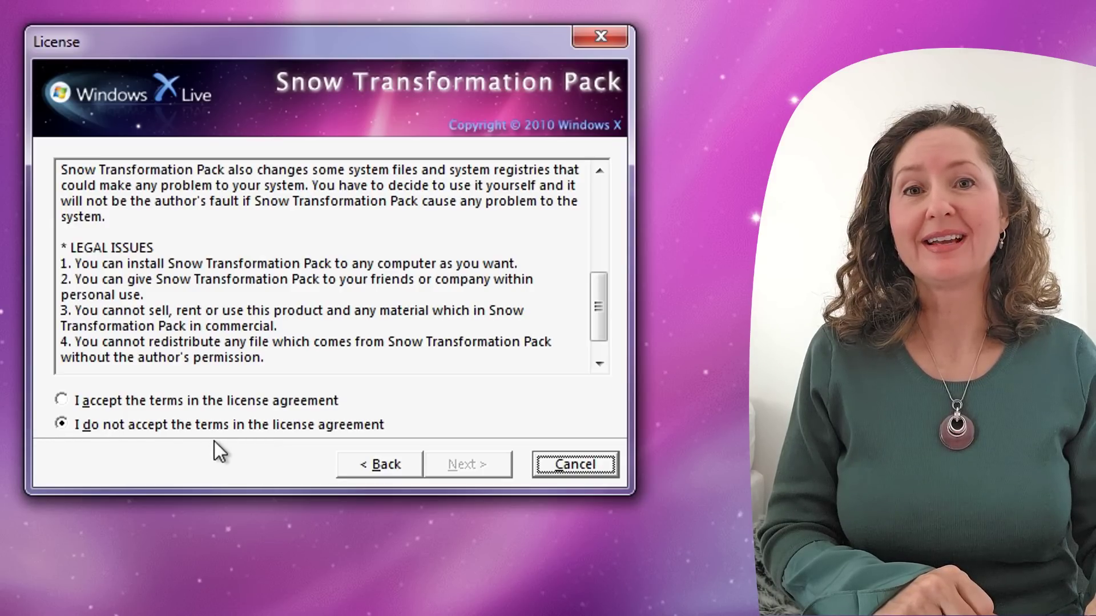
pyautogui.click(61, 399)
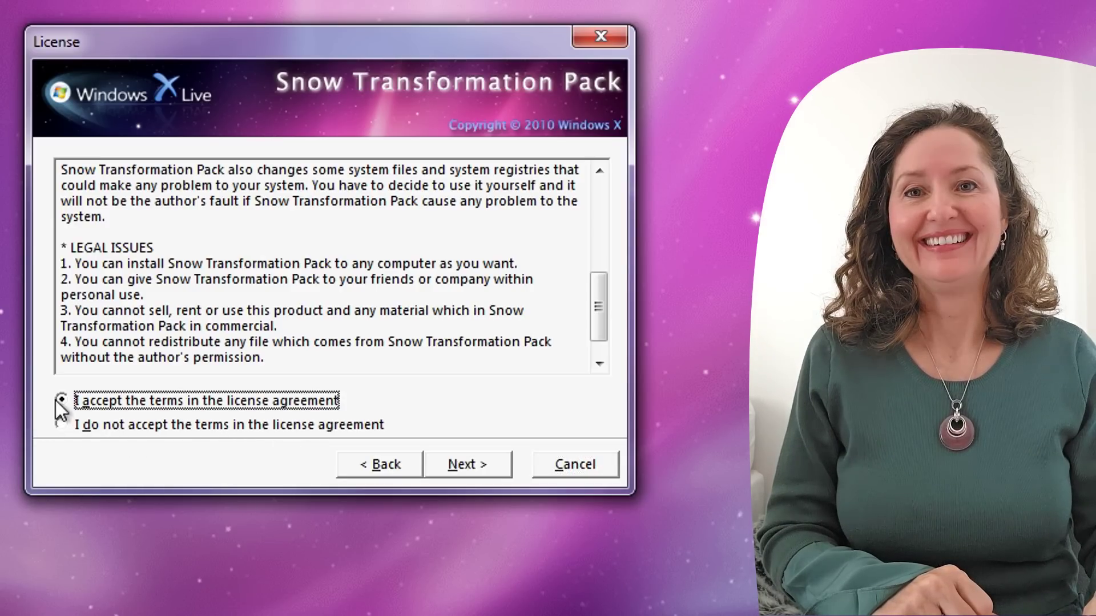
# Continue past the Readme and keep the Completed transformation configuration.
pyautogui.click(472, 470)
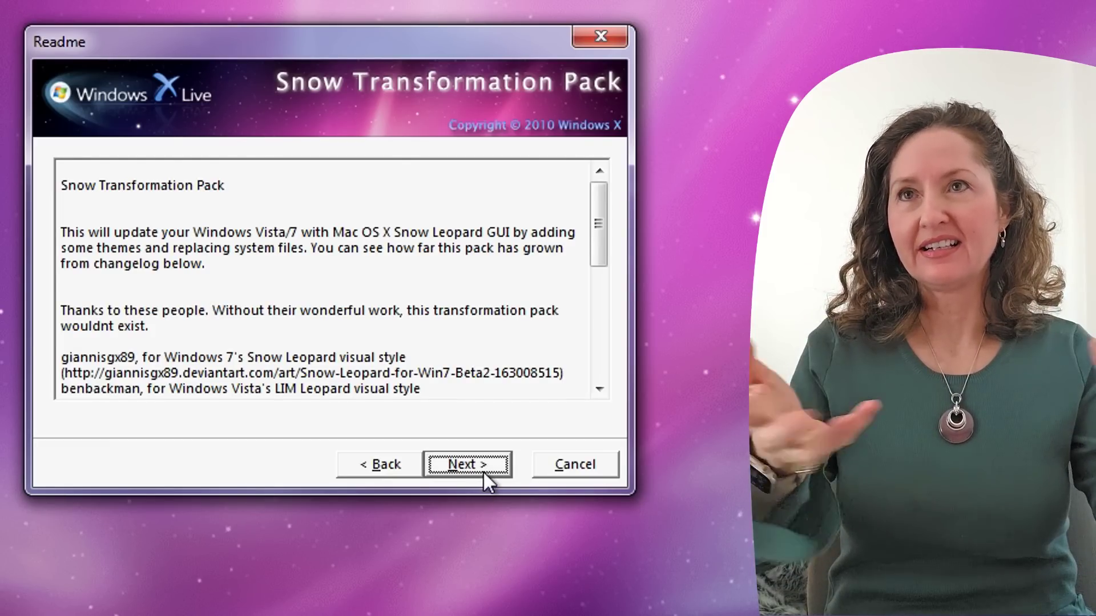
pyautogui.click(476, 470)
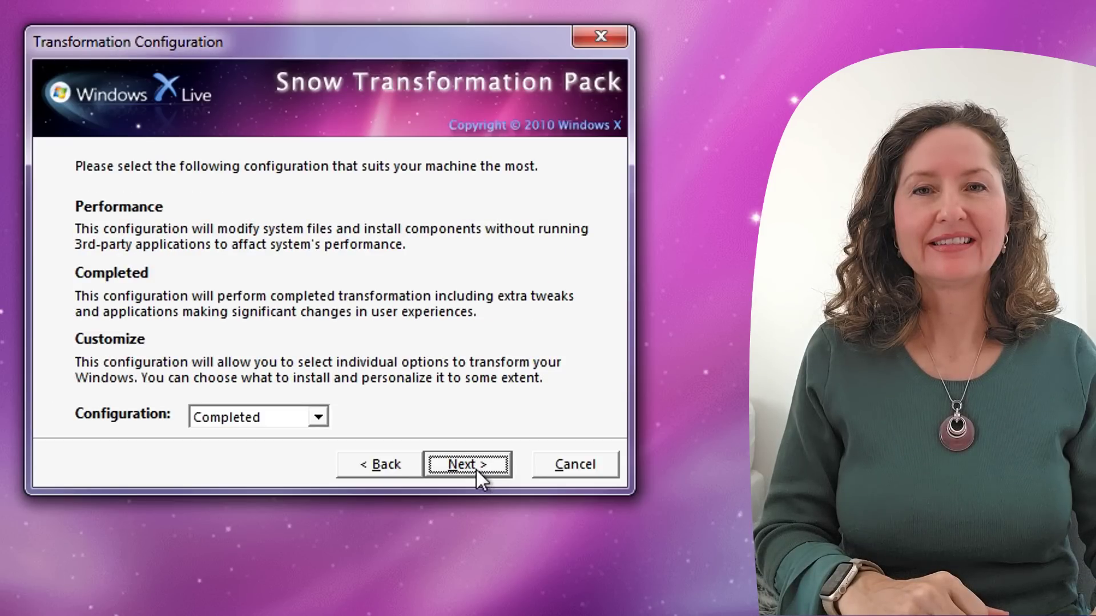
pyautogui.click(476, 470)
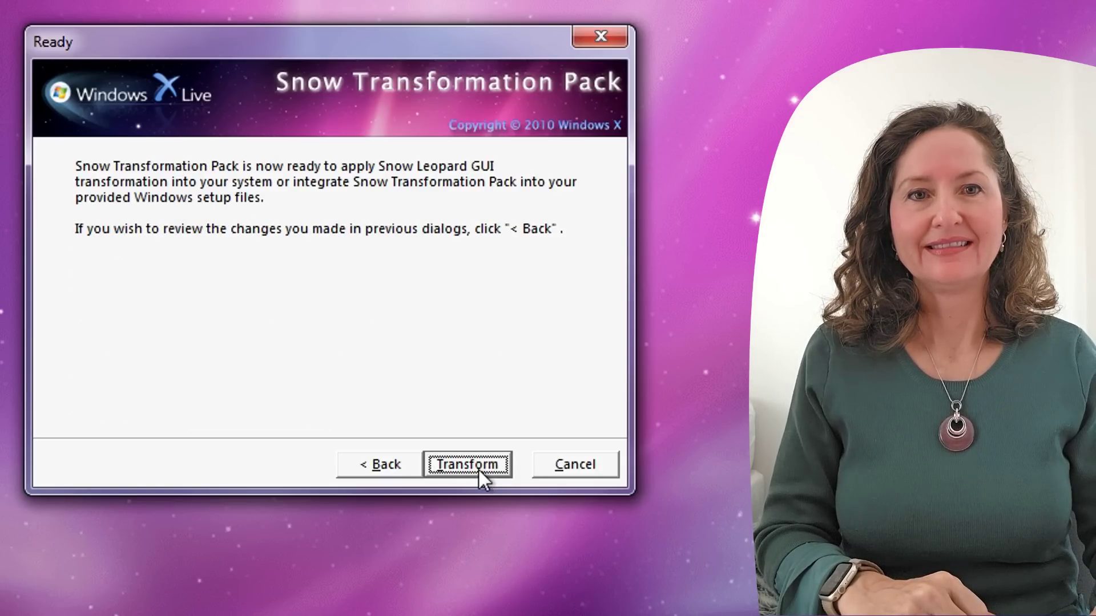
# Start the Snow Leopard transformation and let the file copying run to completion.
pyautogui.click(467, 465)
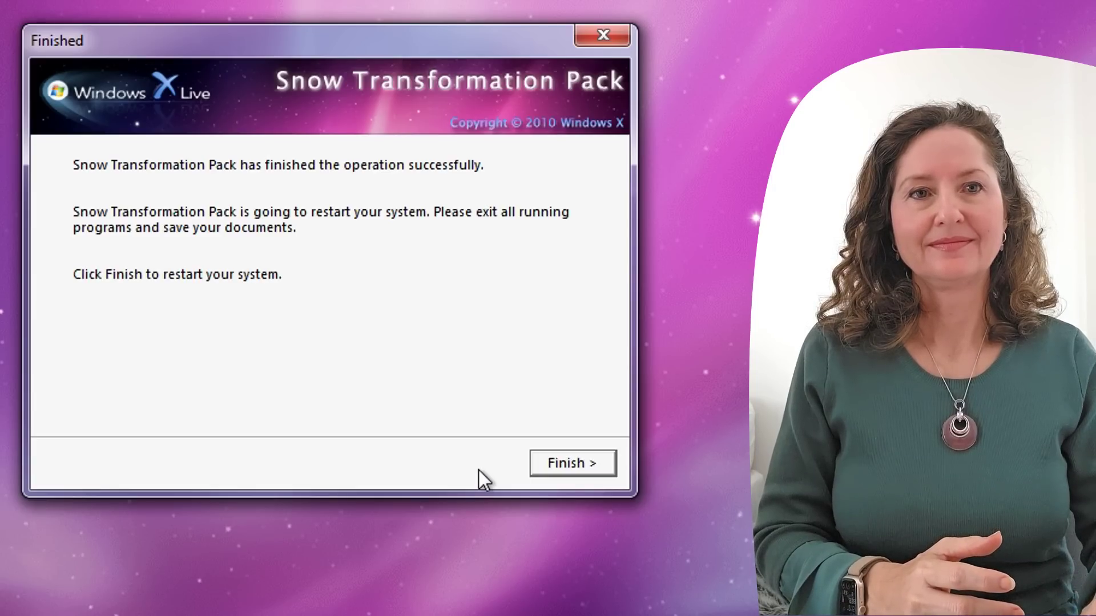
# Finish the installer and restart Windows into the Snow Leopard theme.
pyautogui.click(570, 464)
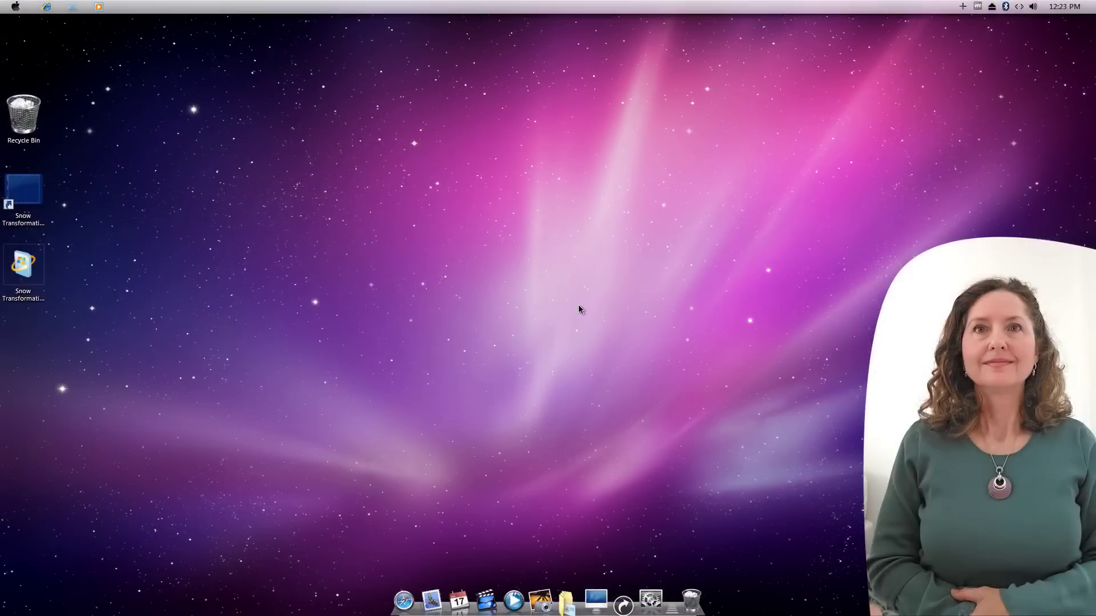
# In the dock's RK Launcher settings, raise the dock size to 84 pixels, then close settings.
pyautogui.rightClick(672, 603)
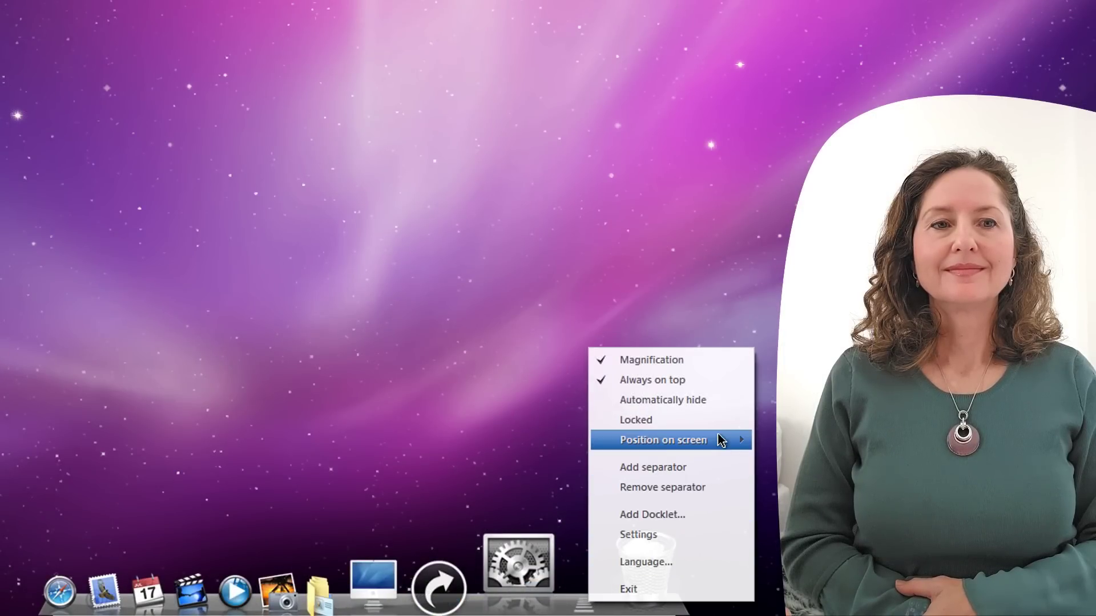
pyautogui.click(702, 536)
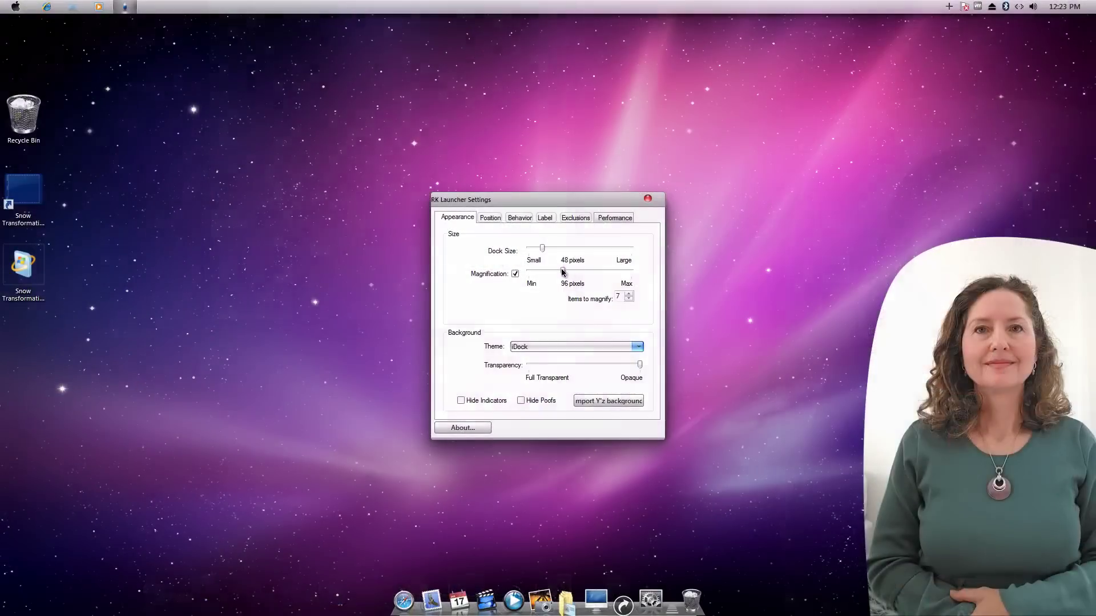
pyautogui.moveTo(543, 251); pyautogui.dragTo(584, 273)
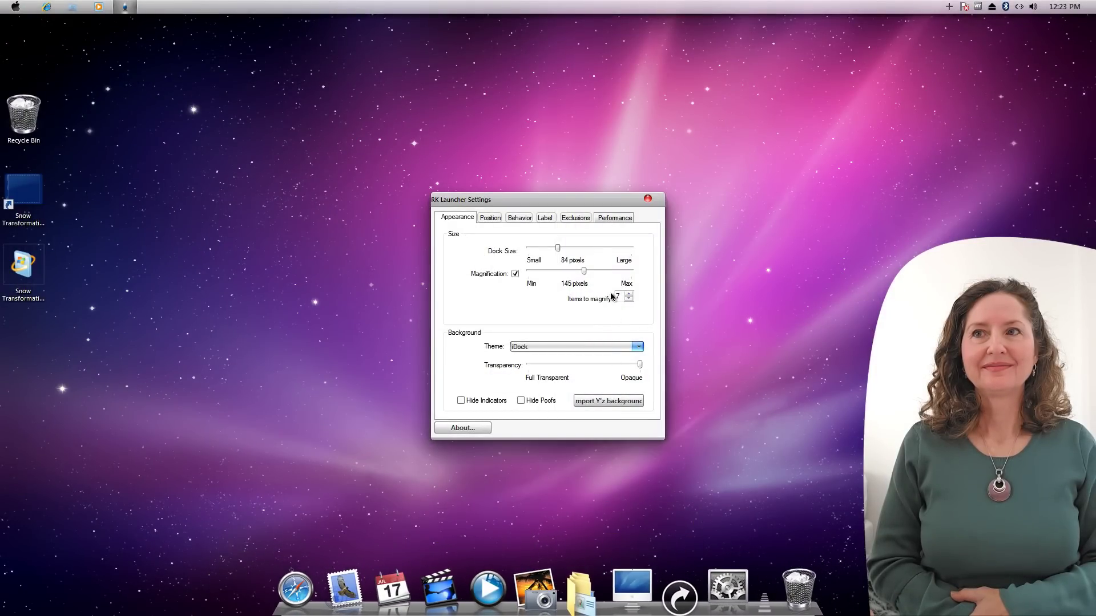
pyautogui.click(555, 122)
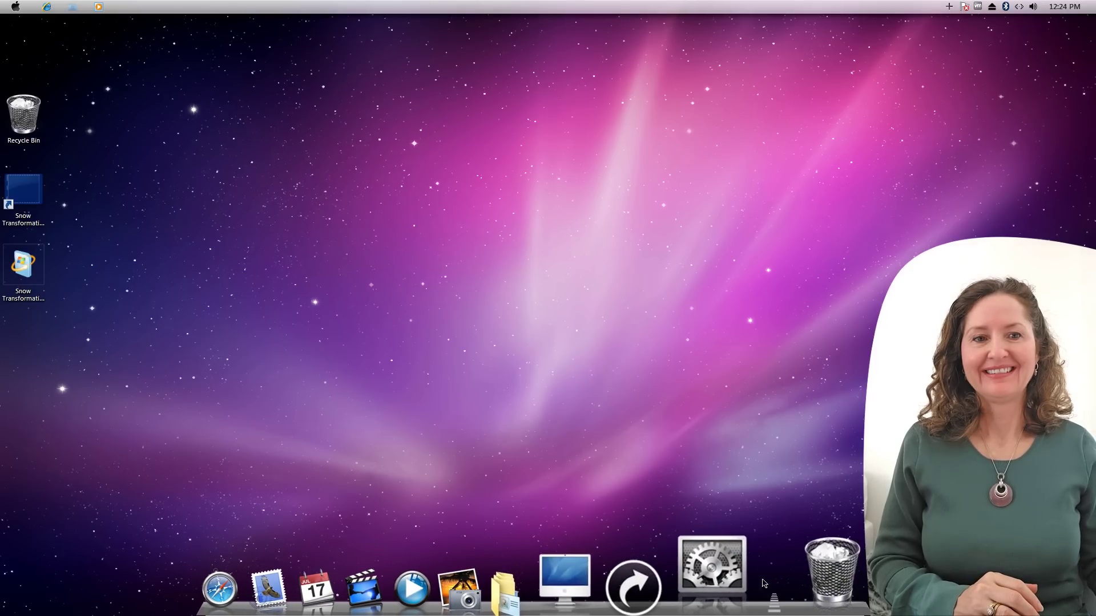
pyautogui.click(584, 599)
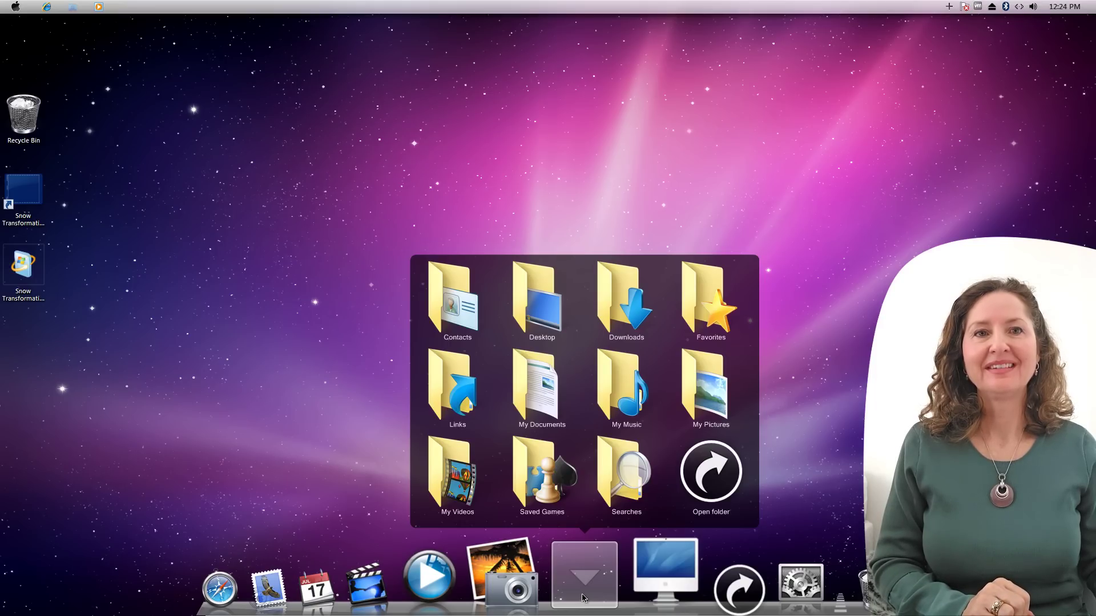
pyautogui.click(583, 598)
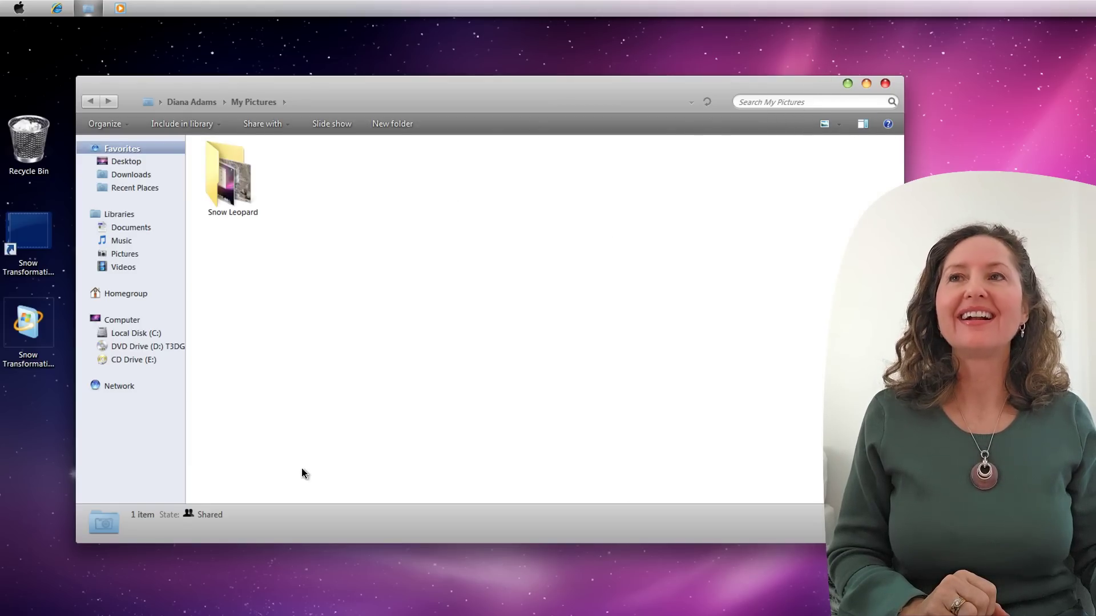
# Open the Snow Leopard folder in the Pictures library to show Leopard_Desktop.
pyautogui.click(117, 320)
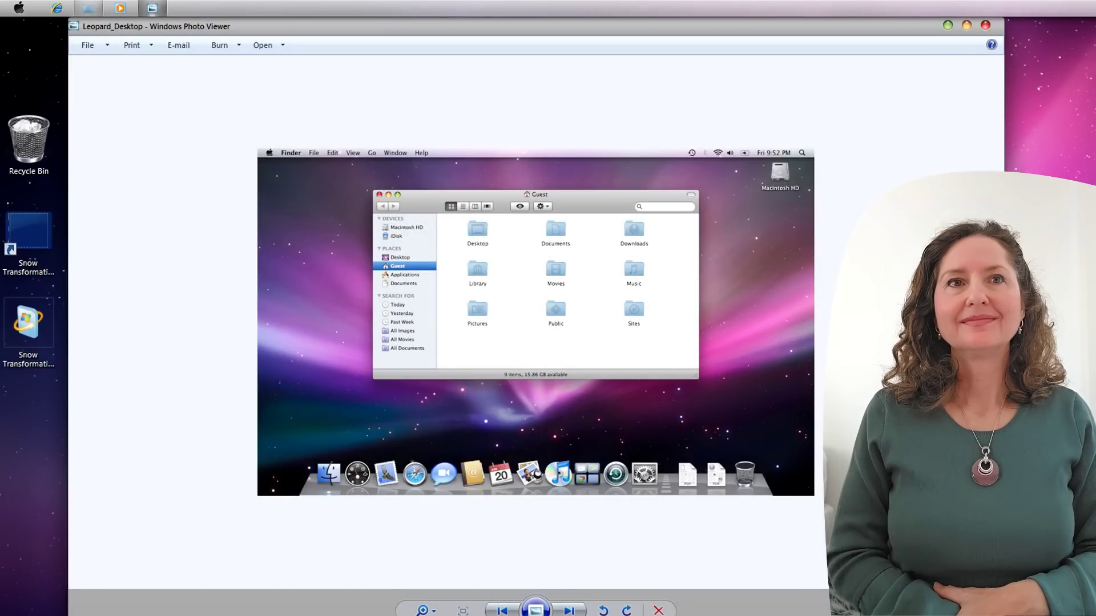
# From the Computer view, drag a Local Disk (C:) shortcut to the desktop's top-right corner.
pyautogui.click(985, 25)
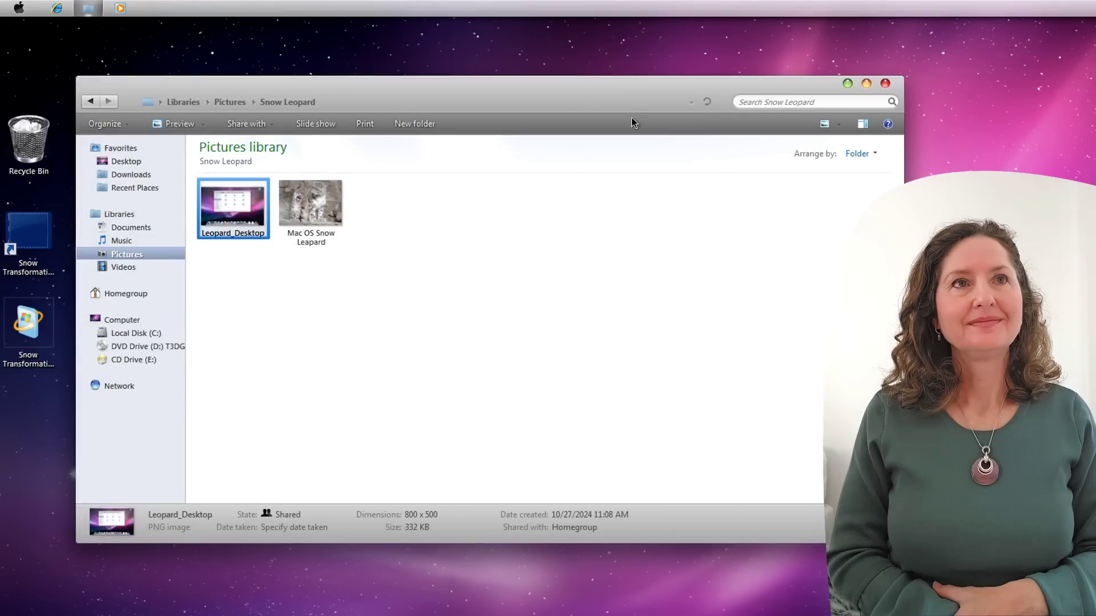
pyautogui.click(90, 101)
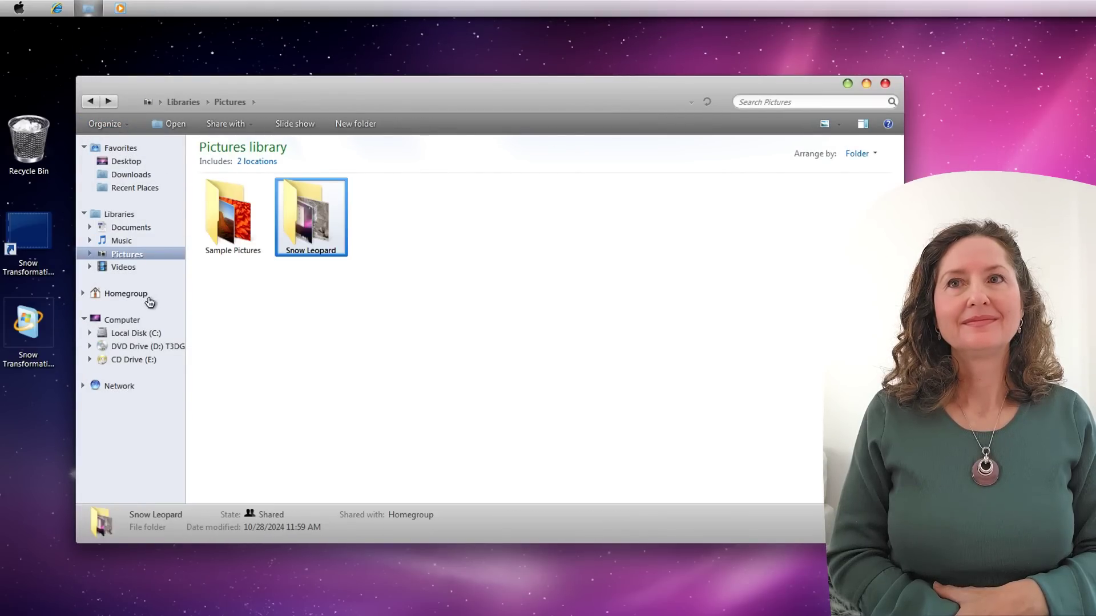
pyautogui.click(143, 326)
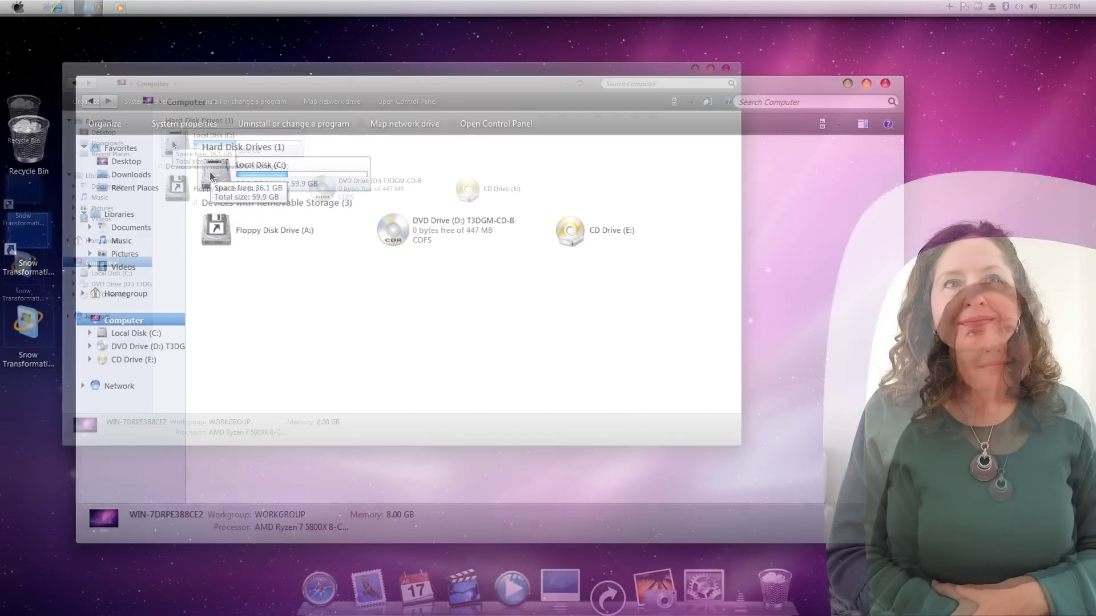
pyautogui.moveTo(210, 172); pyautogui.dragTo(1047, 89)
# Rename the new drive shortcut to 'Machintosh HD'.
pyautogui.click(1059, 72)
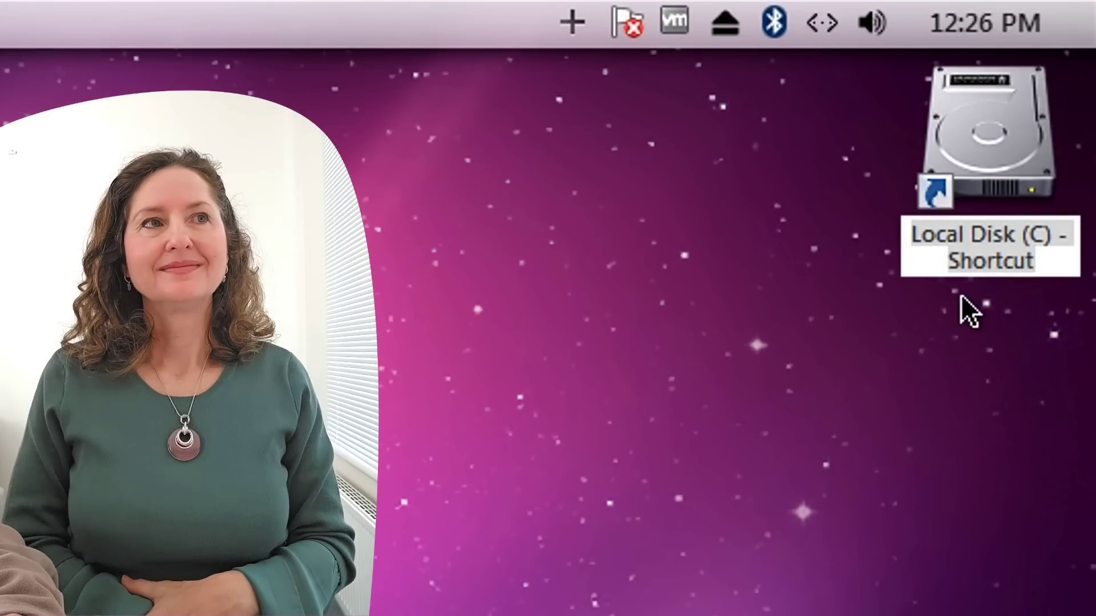
pyautogui.write('Machintosh ')
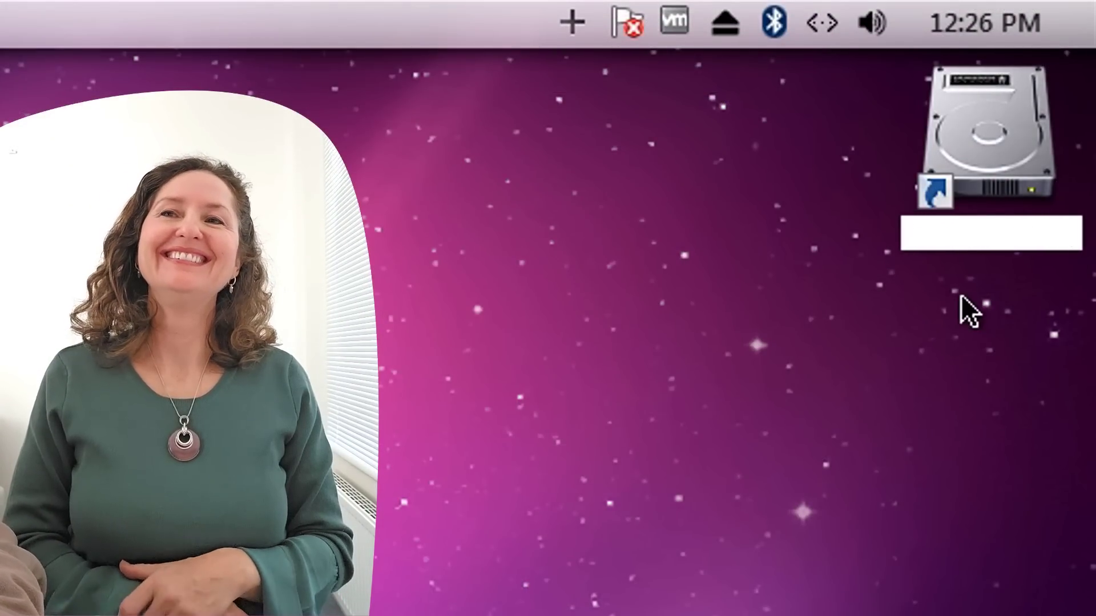
pyautogui.write('HD')
pyautogui.press('Return')
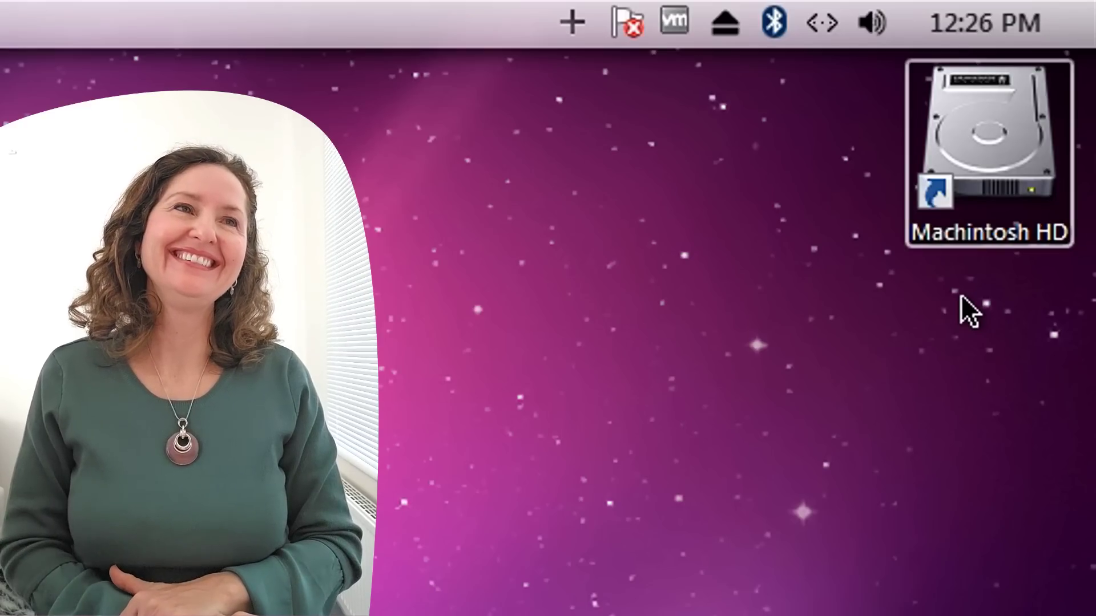
# Settle the Machintosh HD shortcut in the top-right corner and reposition the Computer window.
pyautogui.click(832, 392)
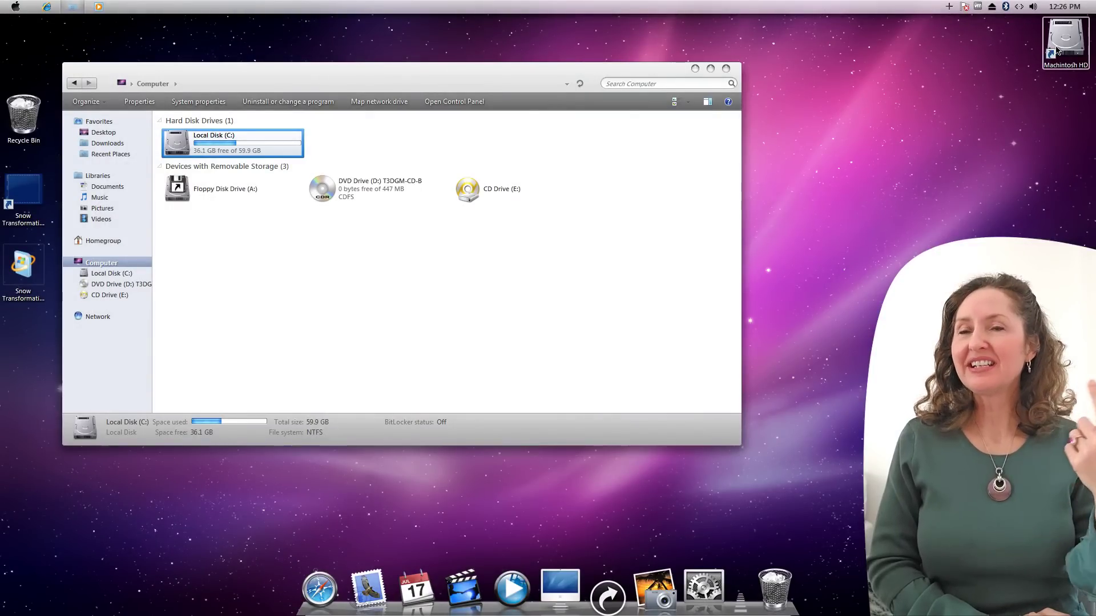
pyautogui.moveTo(1062, 38); pyautogui.dragTo(1047, 62)
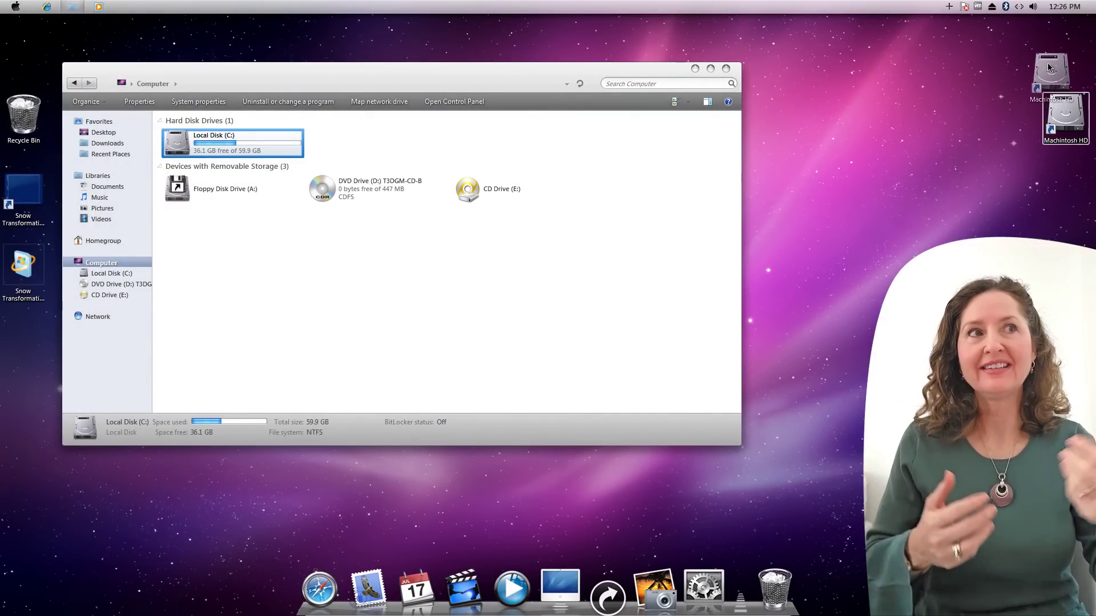
pyautogui.click(992, 111)
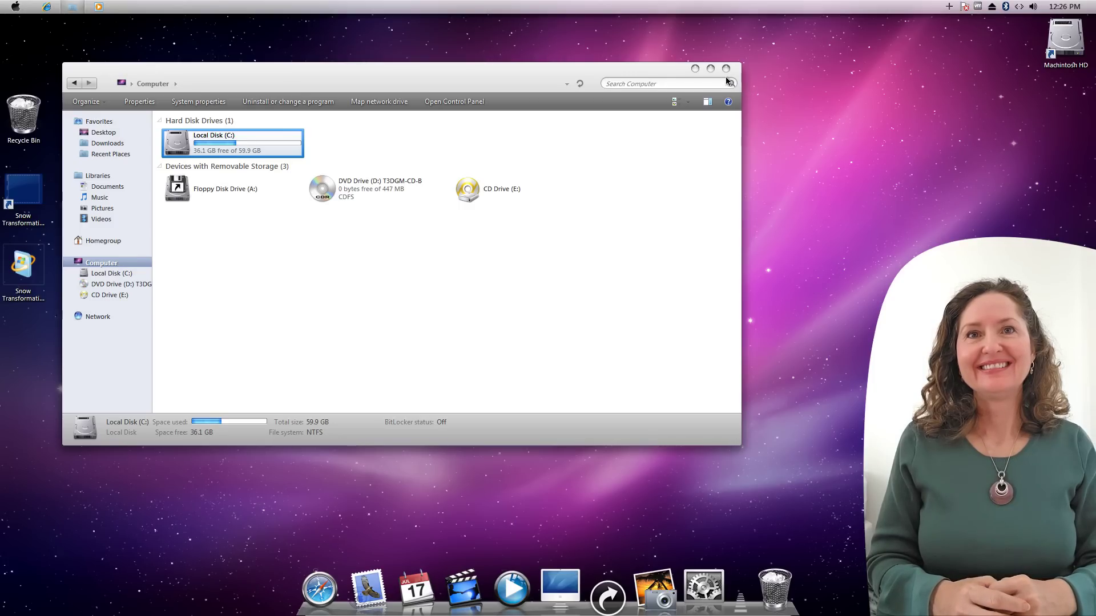
pyautogui.moveTo(649, 66); pyautogui.dragTo(742, 64)
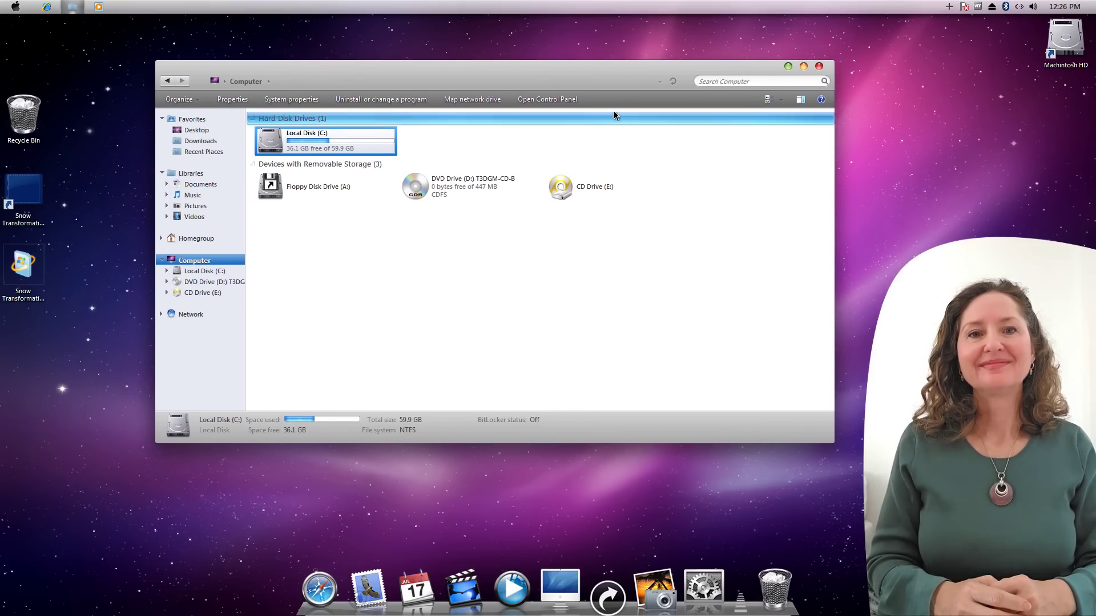
pyautogui.moveTo(622, 66); pyautogui.dragTo(595, 77)
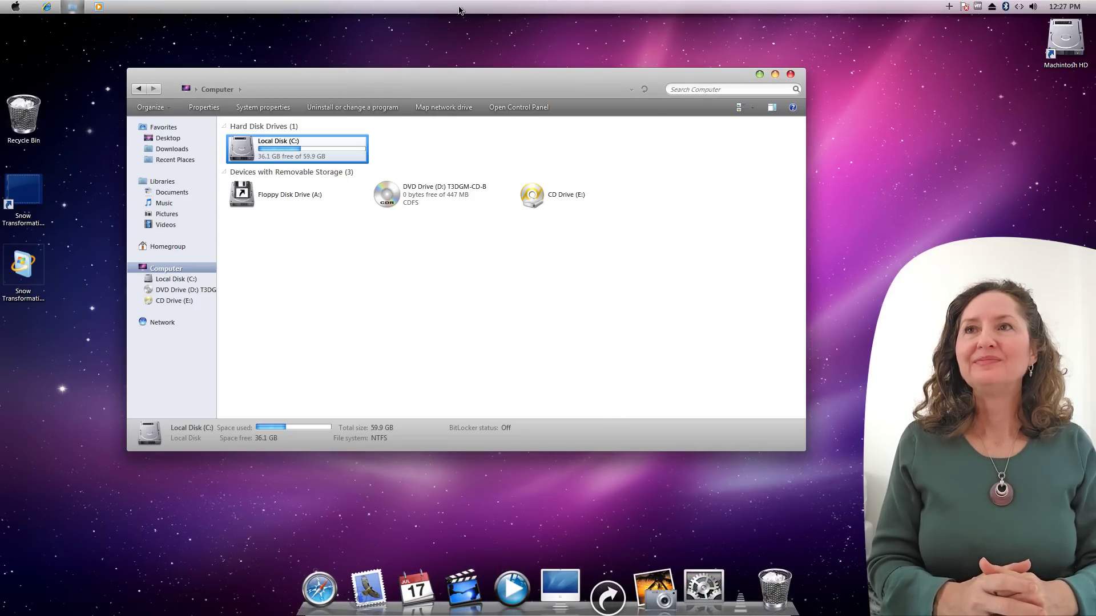
pyautogui.click(1076, 9)
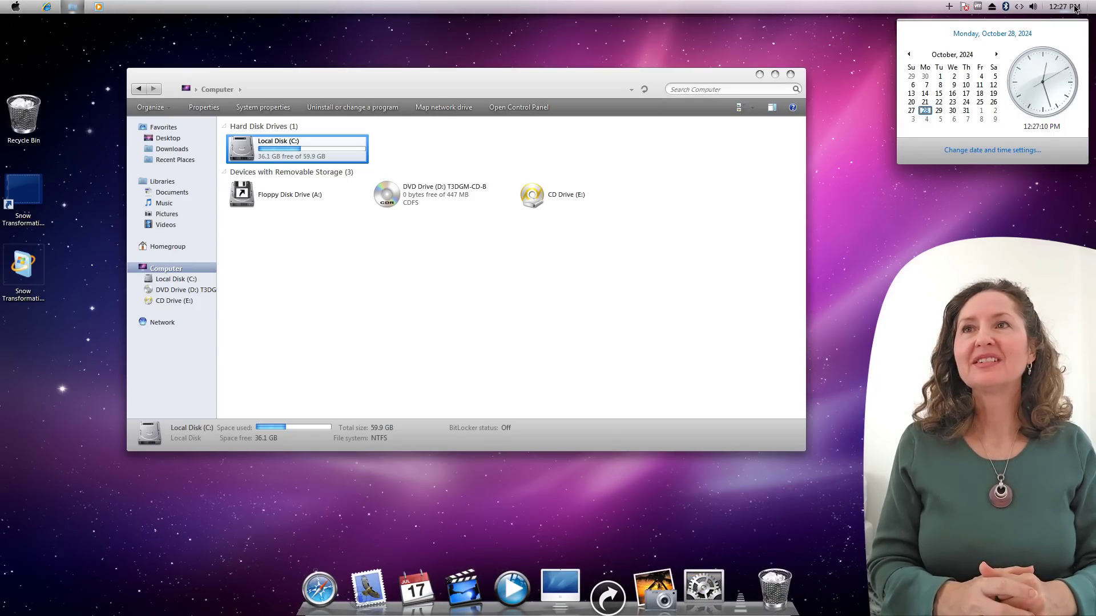
pyautogui.click(1054, 10)
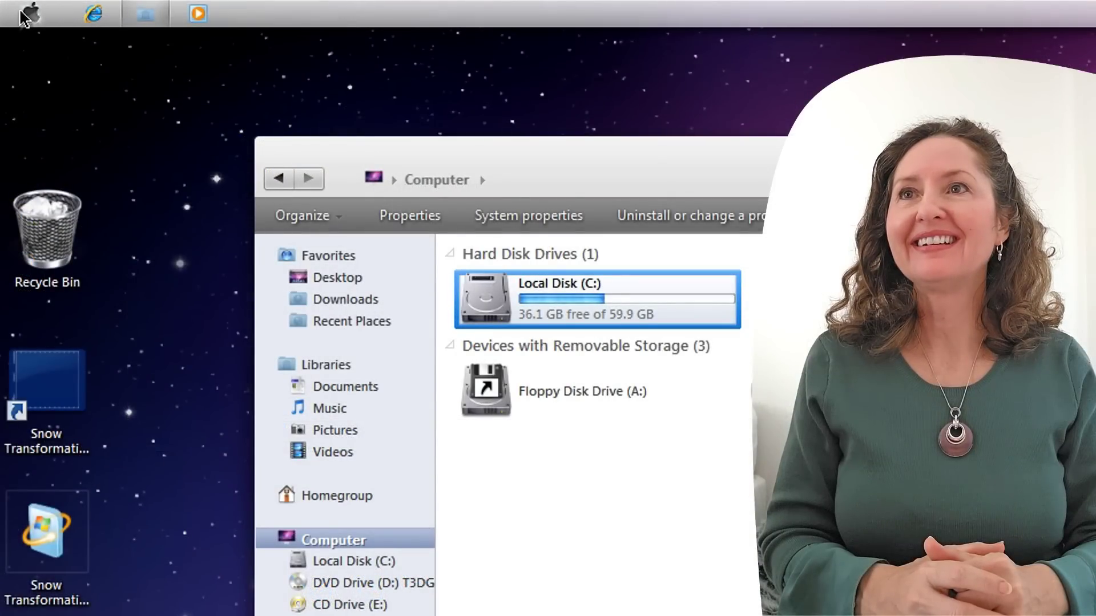
pyautogui.click(16, 7)
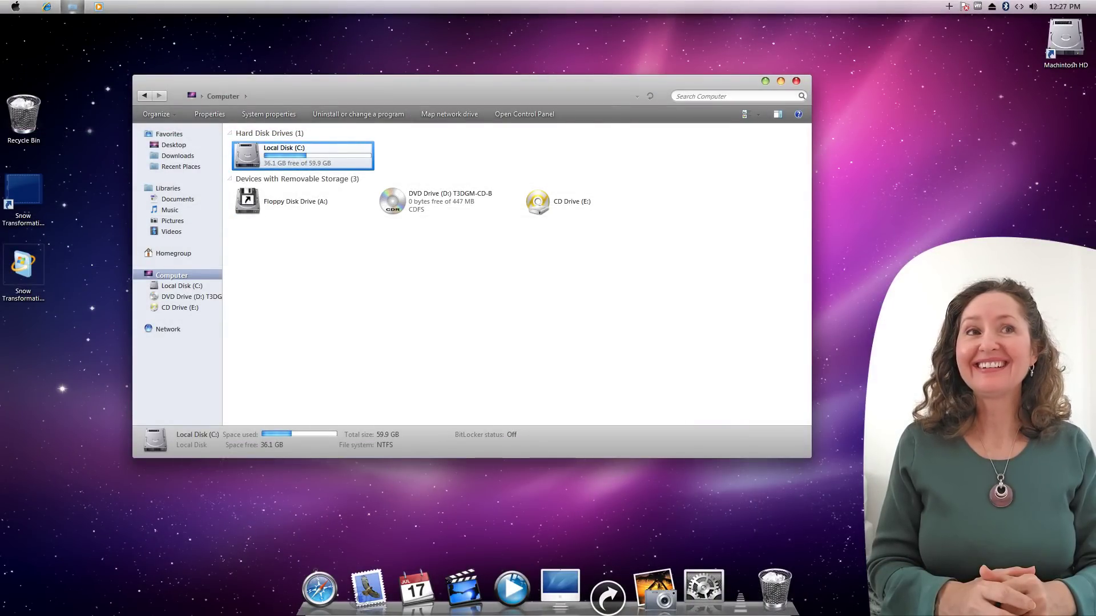
# Copy the leftsider file onto the desktop and close the Computer window.
pyautogui.moveTo(934, 217); pyautogui.dragTo(934, 216)
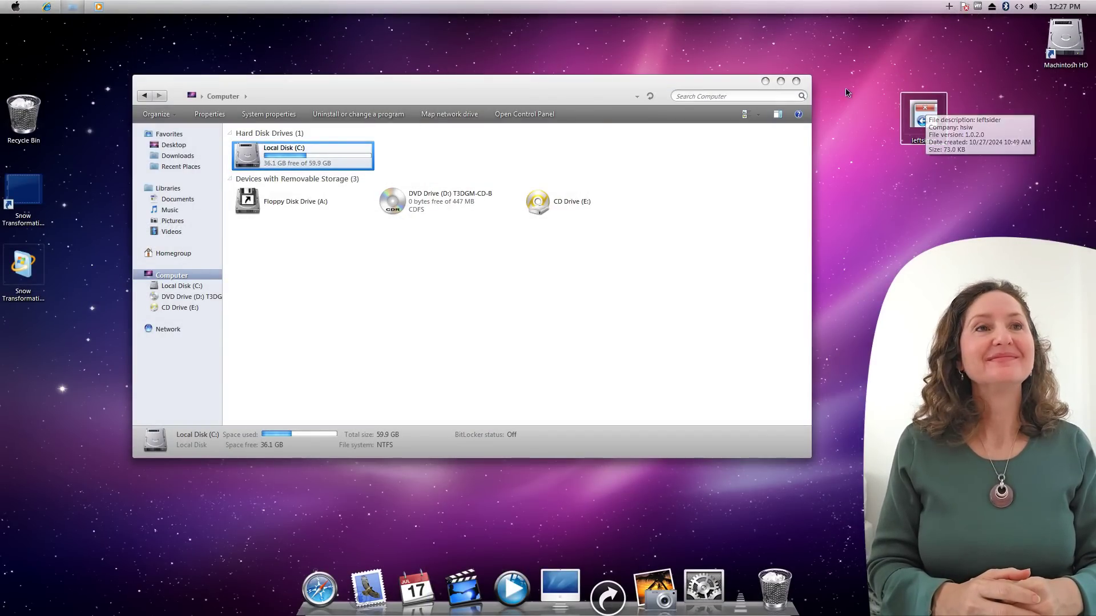
pyautogui.click(796, 81)
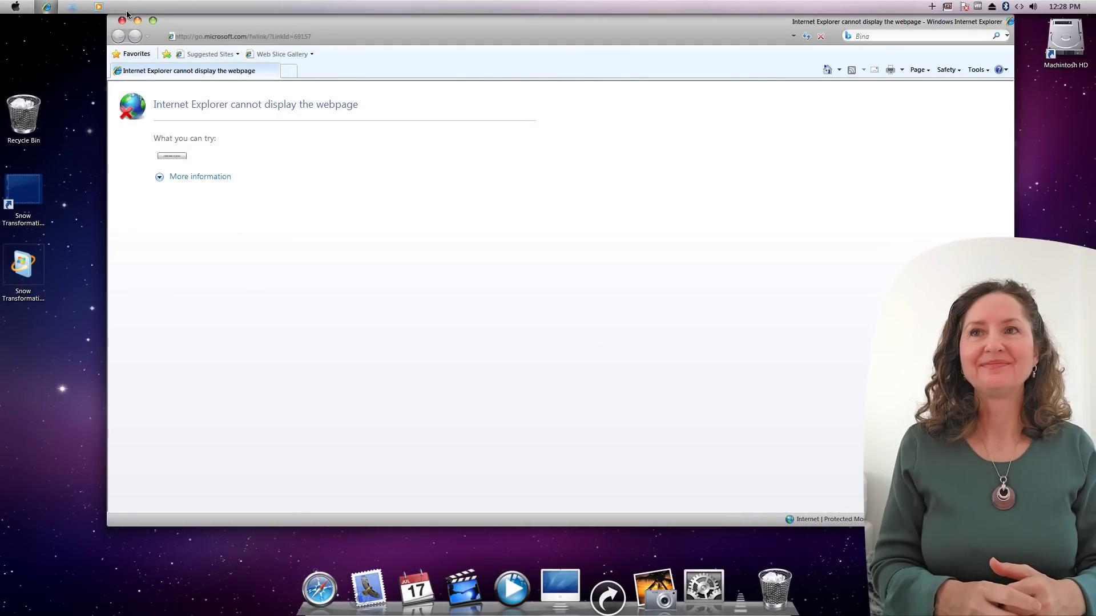
# Close the browser error page and browser window, then close the Recycle Bin window.
pyautogui.click(122, 20)
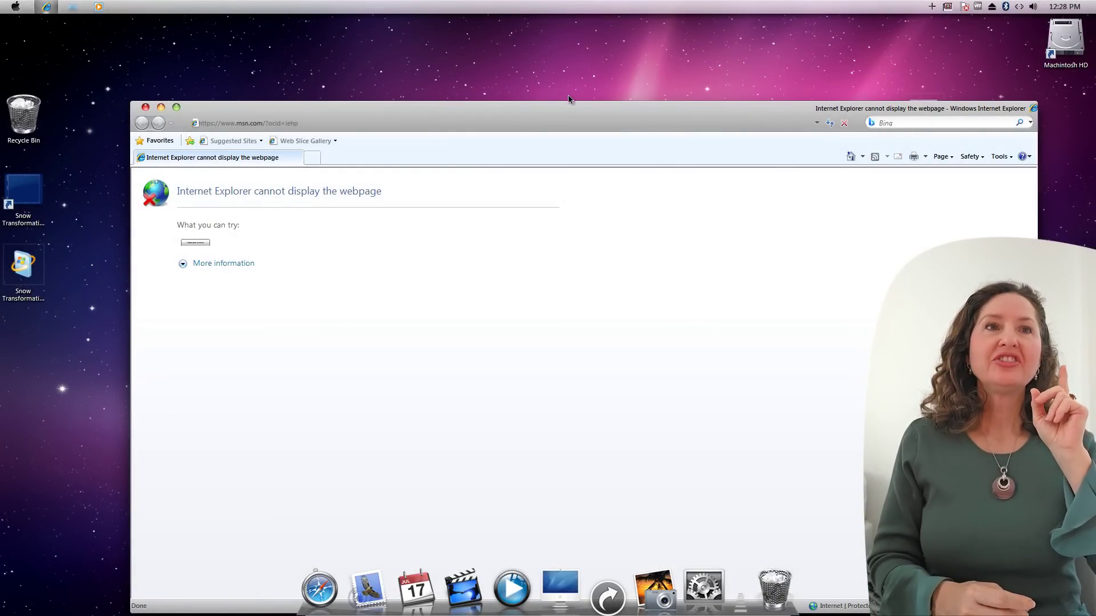
pyautogui.moveTo(573, 112); pyautogui.dragTo(490, 88)
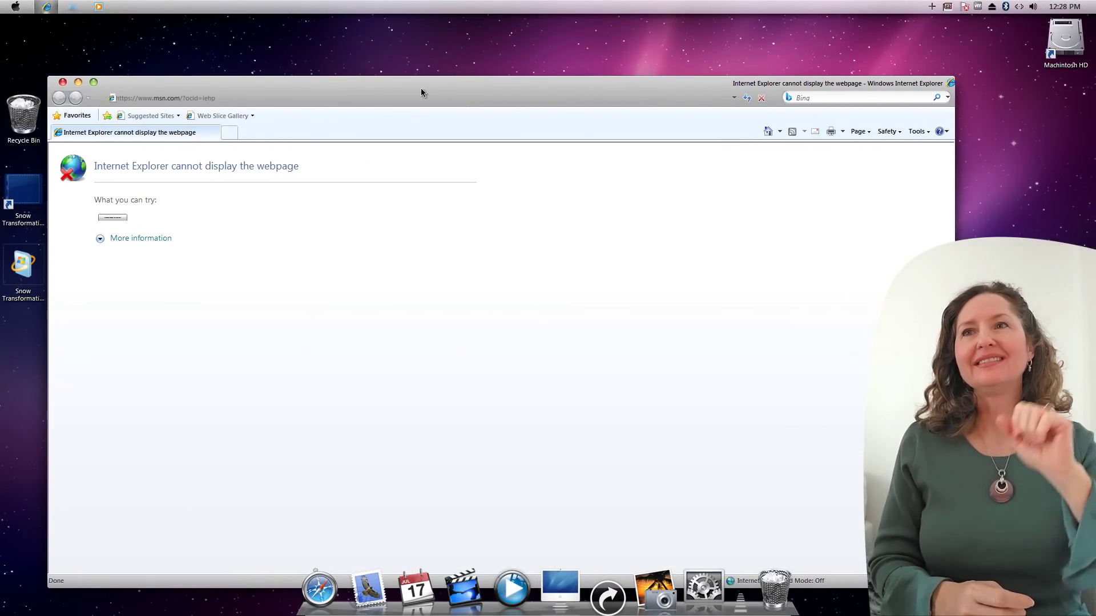
pyautogui.click(63, 83)
pyautogui.doubleClick(23, 114)
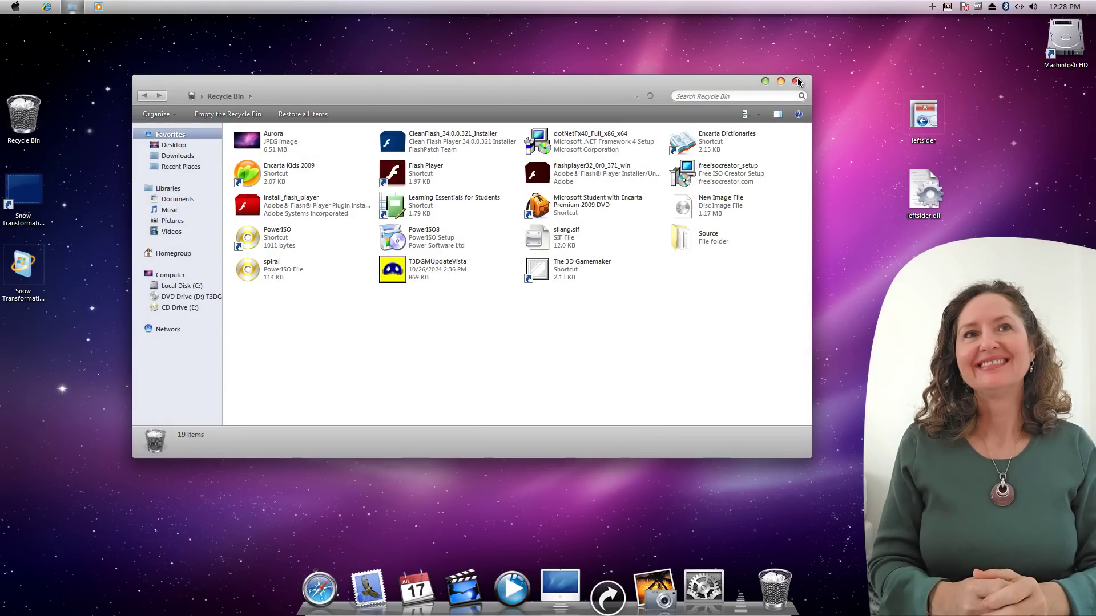
pyautogui.click(797, 81)
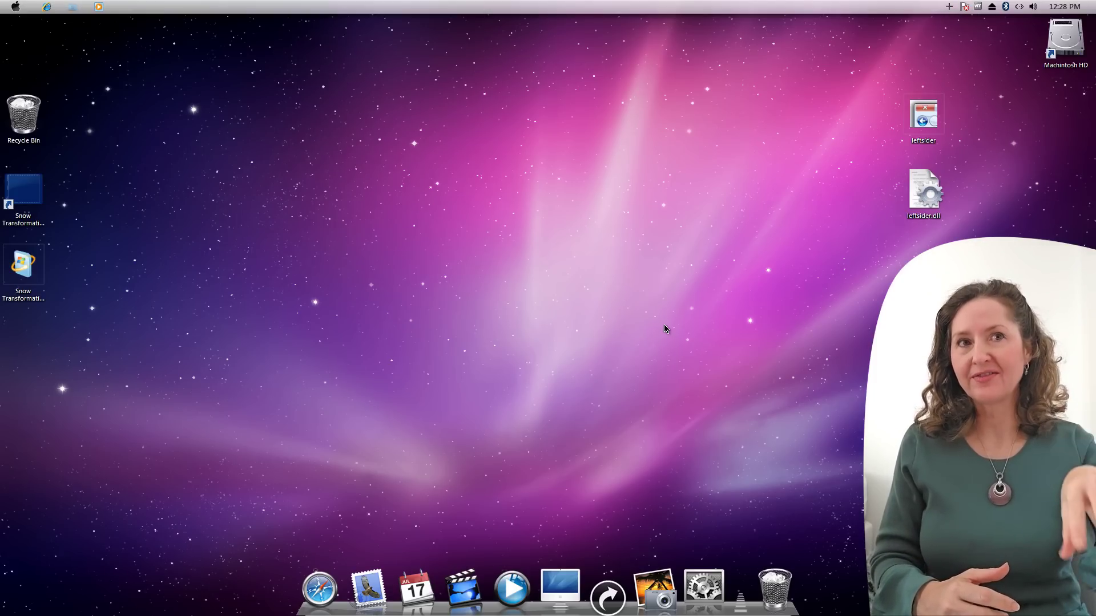
# View the Properties of the 29.5 MB Snow Transformation Pack installer, then close them.
pyautogui.click(23, 265)
pyautogui.rightClick(41, 286)
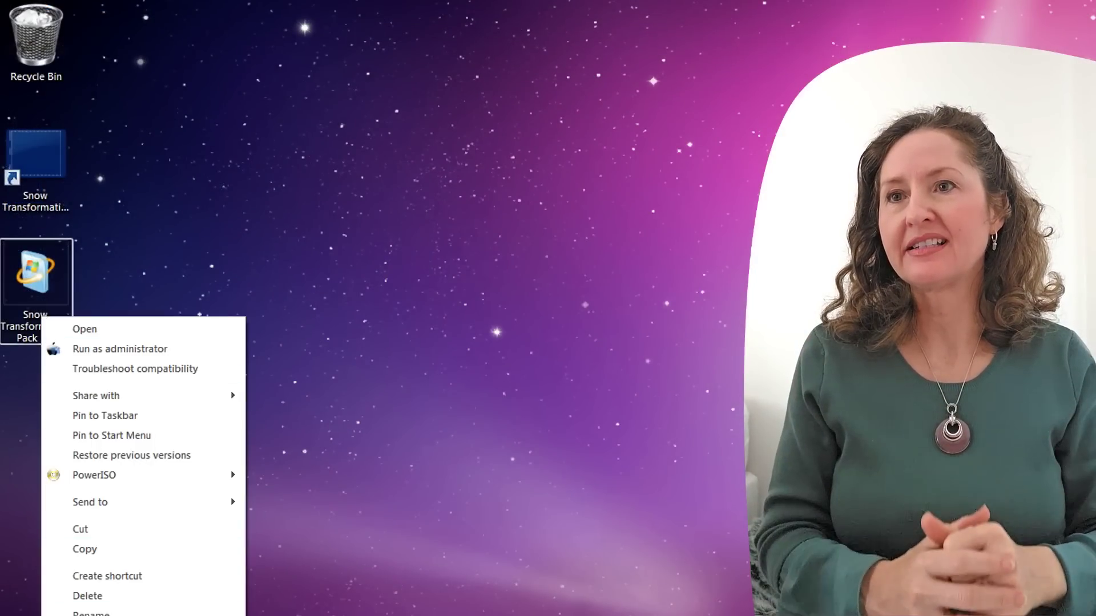
pyautogui.click(66, 493)
pyautogui.moveTo(172, 325); pyautogui.dragTo(313, 127)
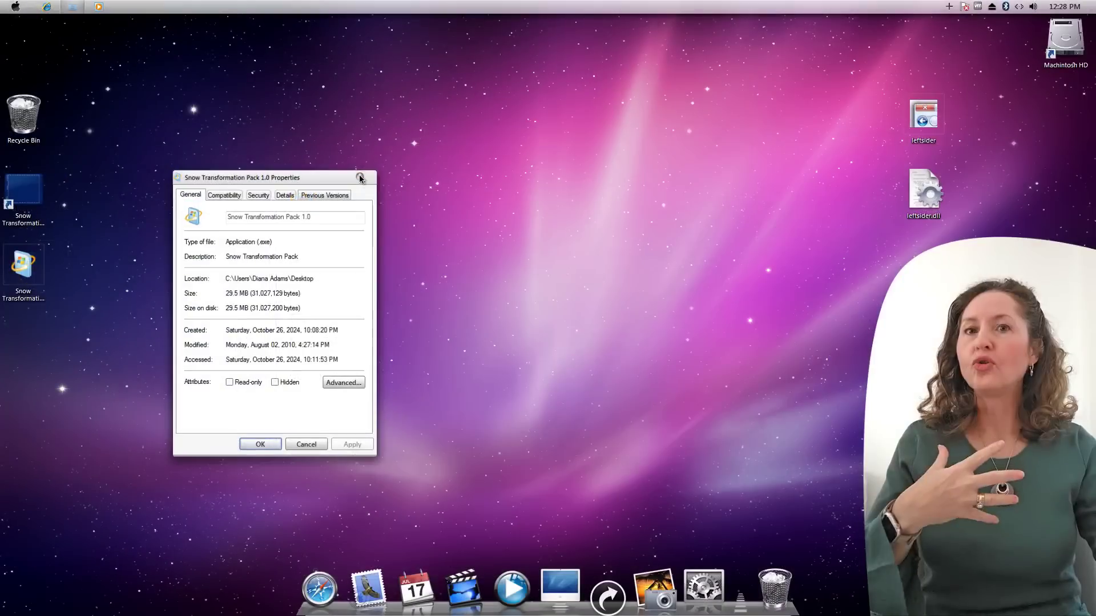
pyautogui.click(569, 132)
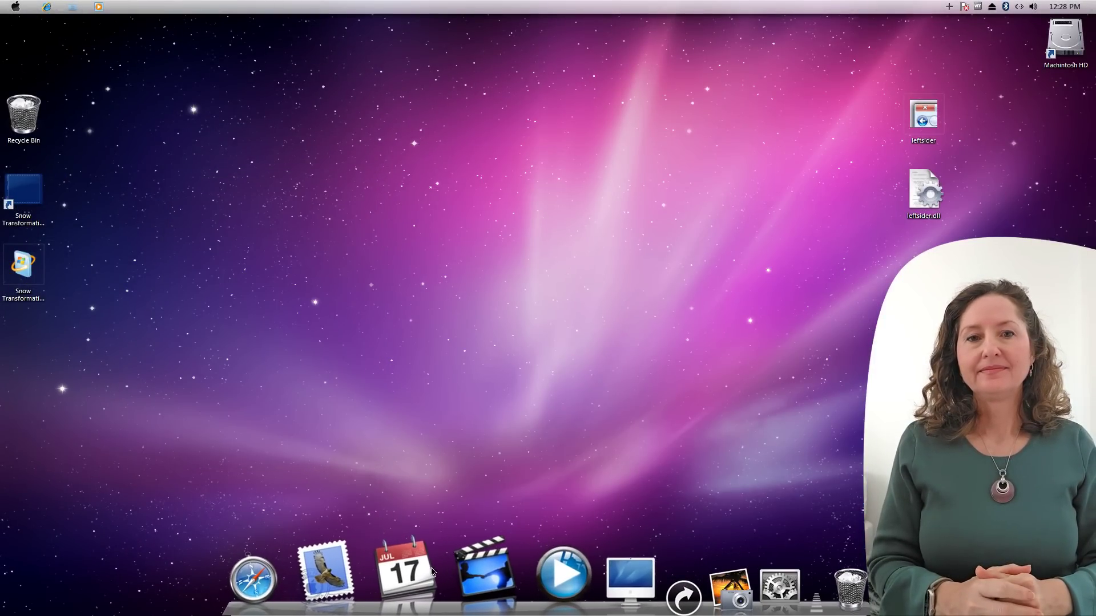
pyautogui.click(722, 586)
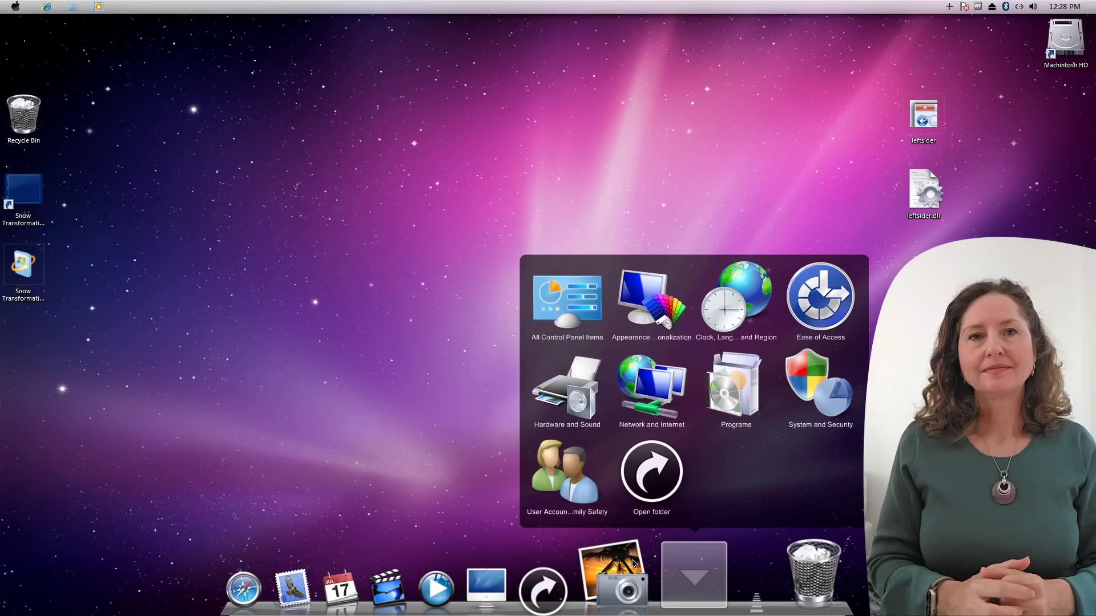
pyautogui.click(565, 344)
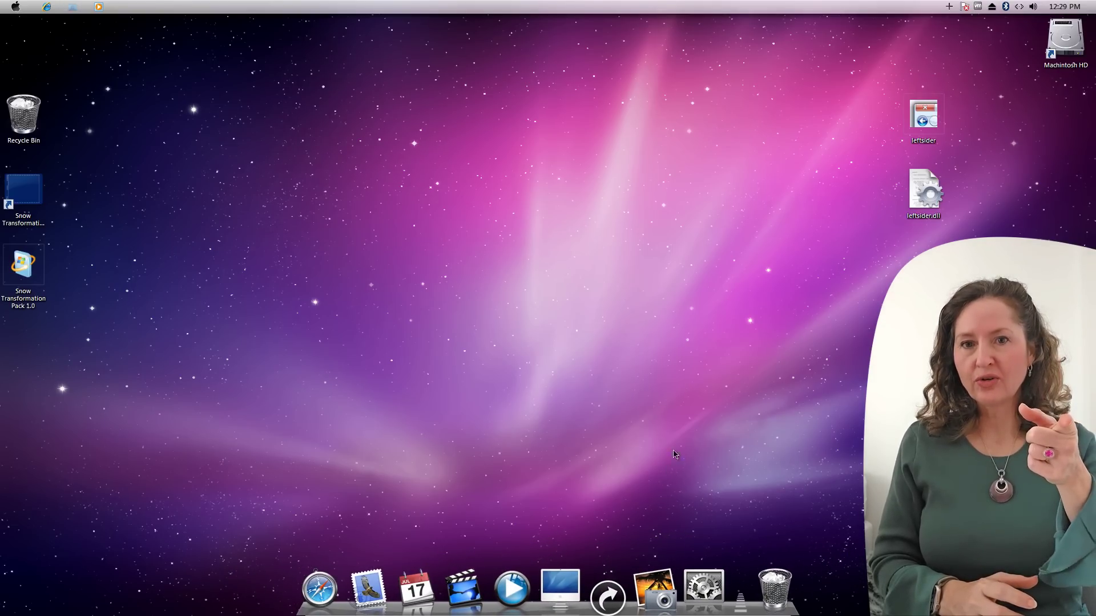
# In RK Launcher settings, set dock size 95 pixels, magnification 171 pixels, and 11 magnified items.
pyautogui.rightClick(738, 600)
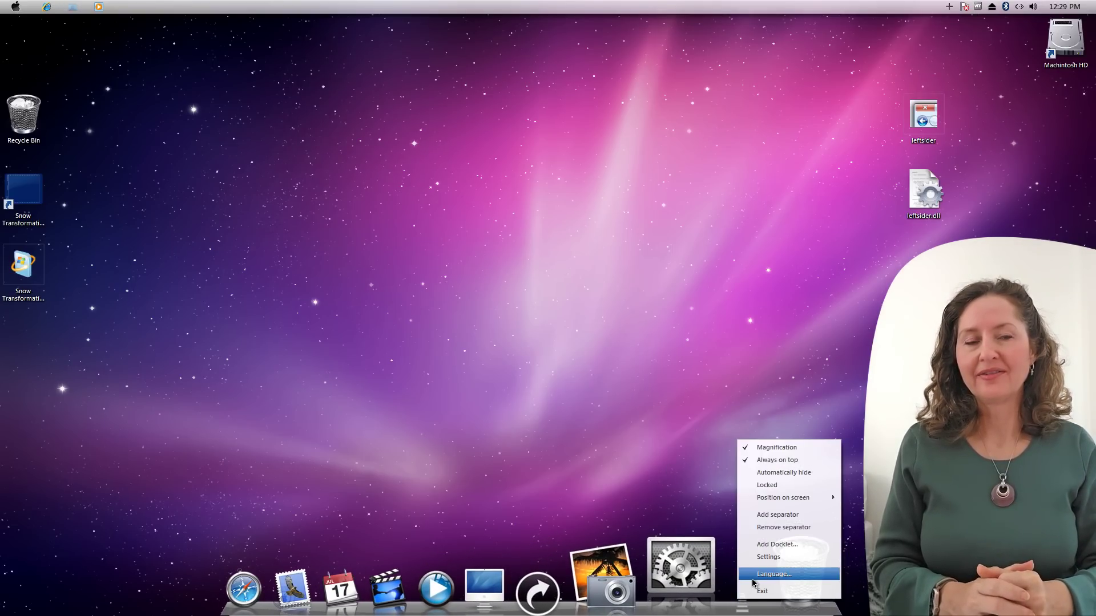
pyautogui.click(768, 557)
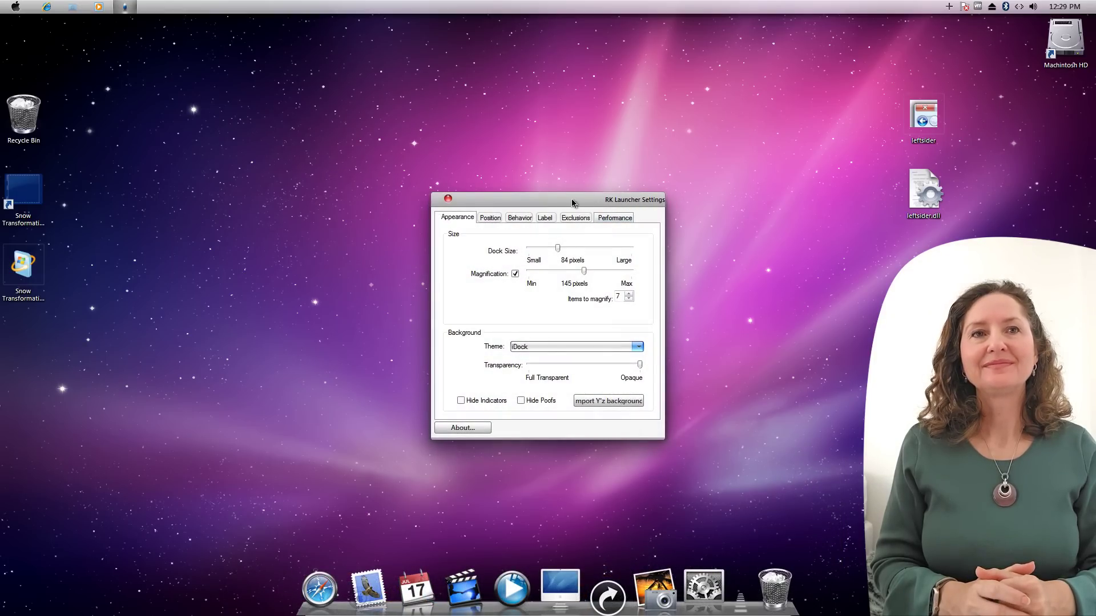
pyautogui.moveTo(558, 248); pyautogui.dragTo(531, 249)
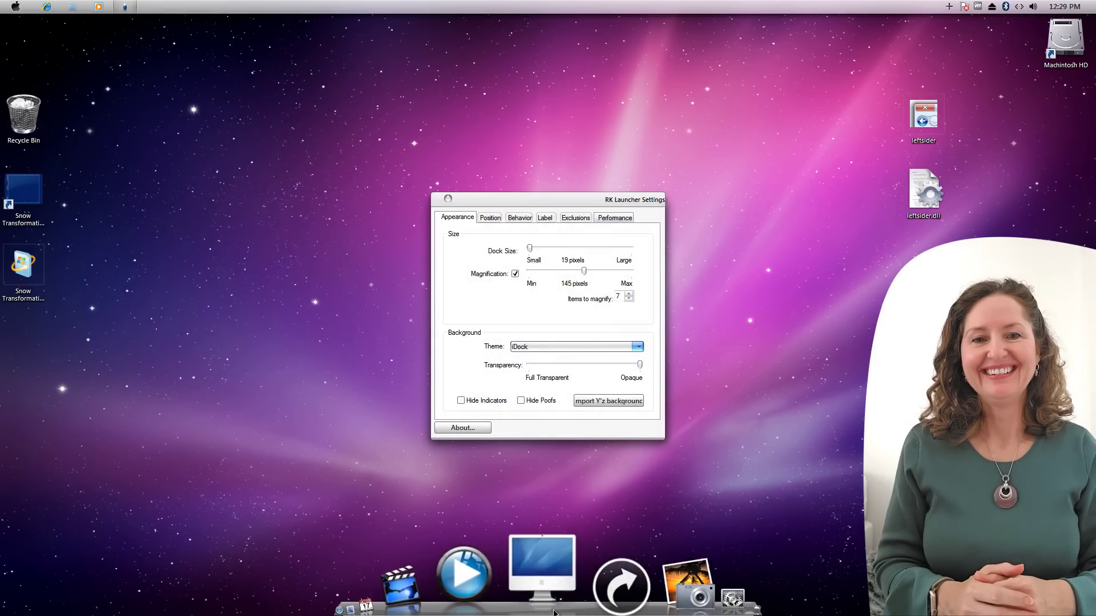
pyautogui.moveTo(530, 249); pyautogui.dragTo(583, 248)
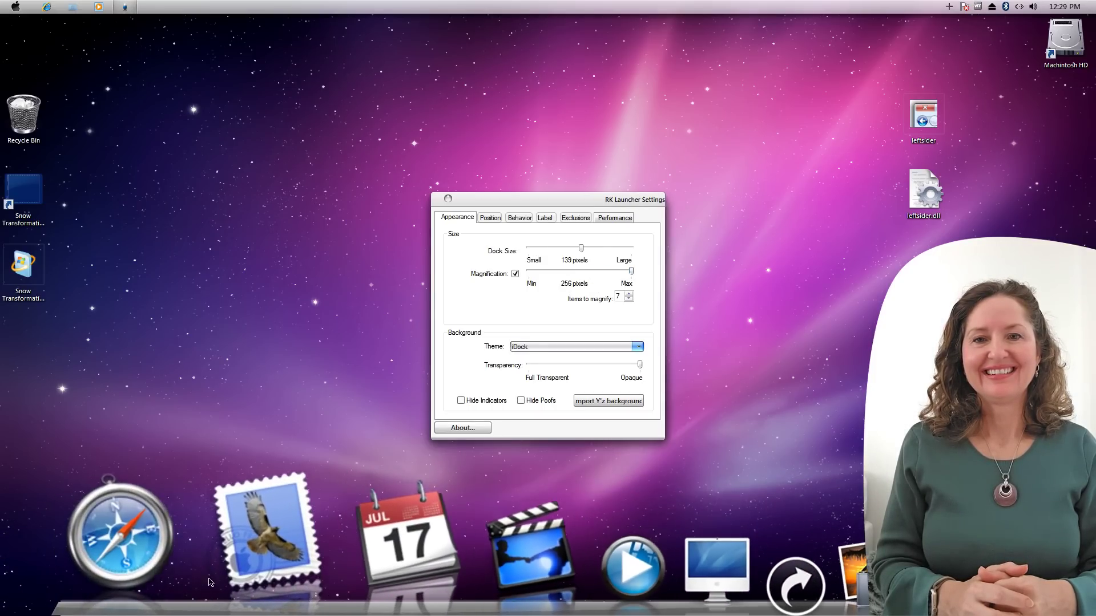
pyautogui.moveTo(581, 247); pyautogui.dragTo(632, 270)
pyautogui.moveTo(568, 248); pyautogui.dragTo(529, 248)
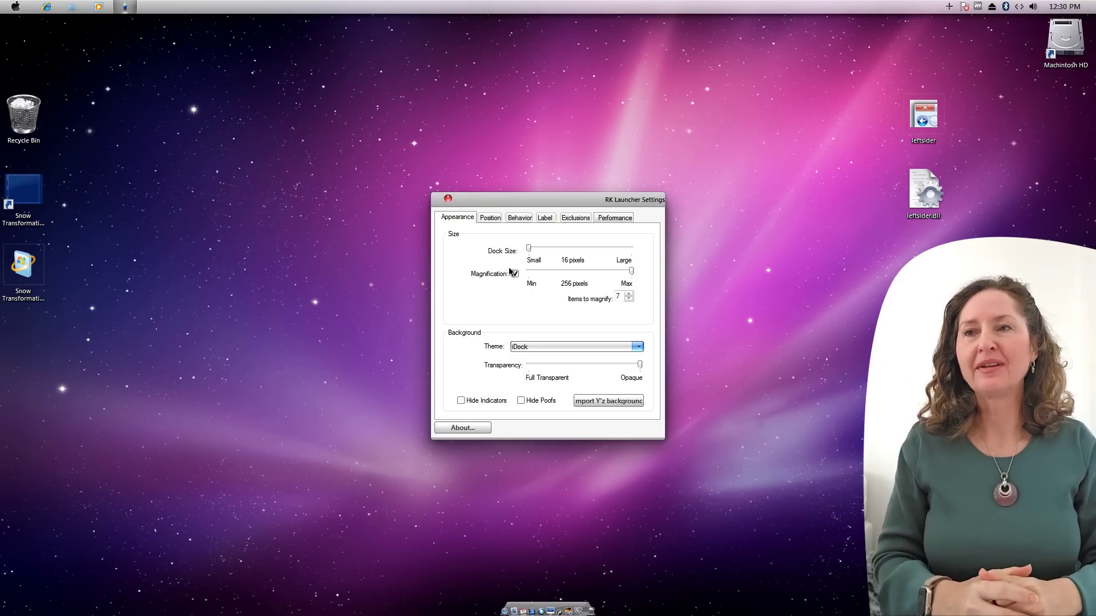
pyautogui.moveTo(528, 250); pyautogui.dragTo(564, 254)
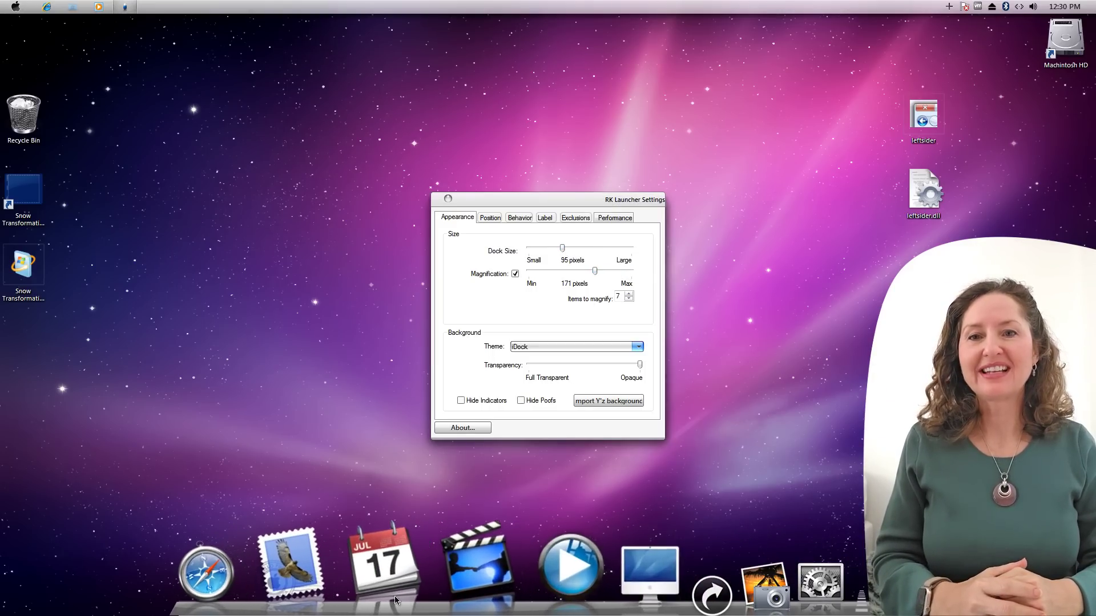
pyautogui.click(629, 299)
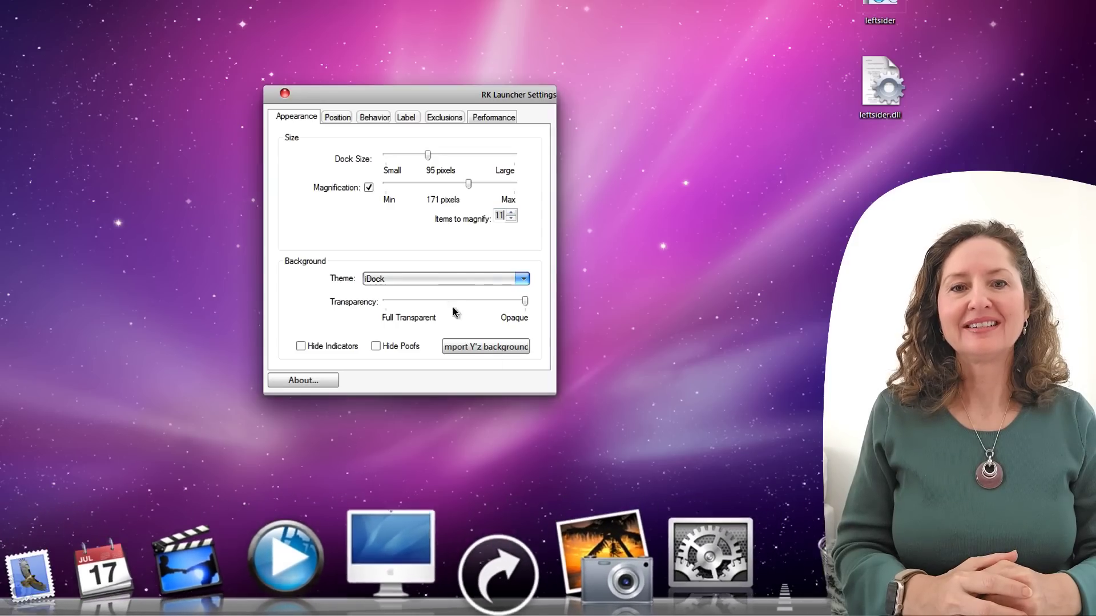
# Return items to magnify to 7 and set the dock background to Full Transparent.
pyautogui.click(511, 219)
pyautogui.click(511, 219)
pyautogui.click(511, 218)
pyautogui.click(511, 218)
pyautogui.moveTo(524, 301); pyautogui.dragTo(484, 302)
pyautogui.moveTo(483, 302); pyautogui.dragTo(362, 325)
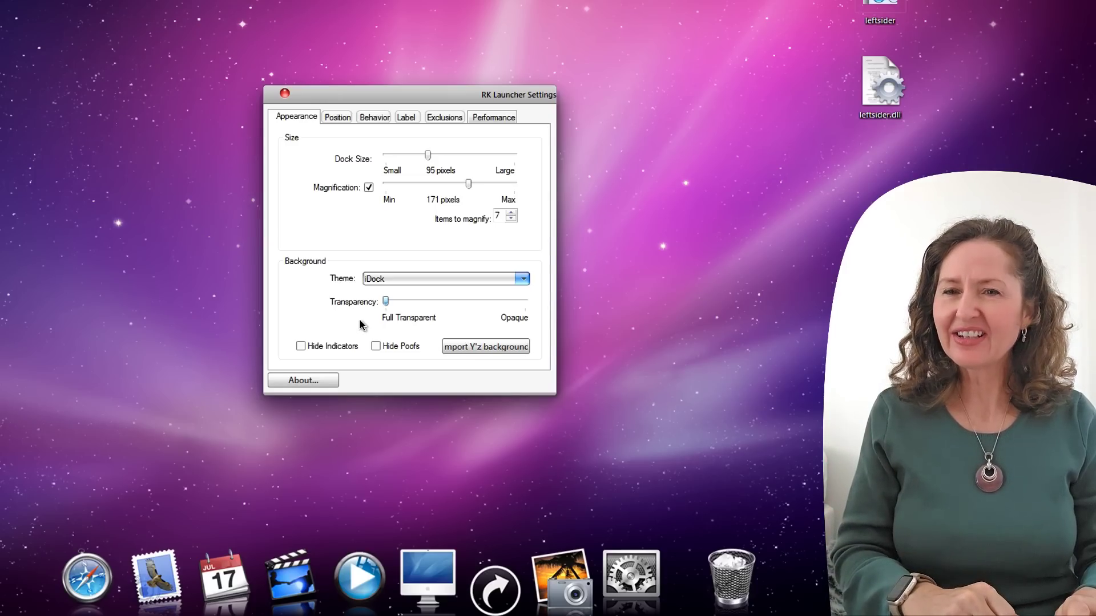
pyautogui.moveTo(386, 302); pyautogui.dragTo(538, 299)
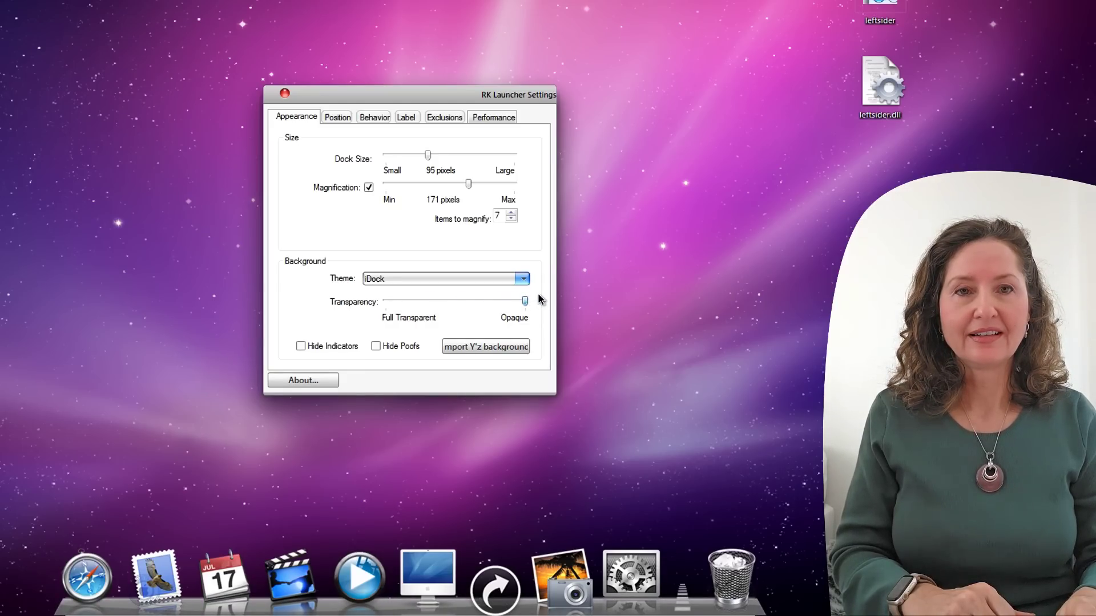
pyautogui.moveTo(525, 300); pyautogui.dragTo(494, 298)
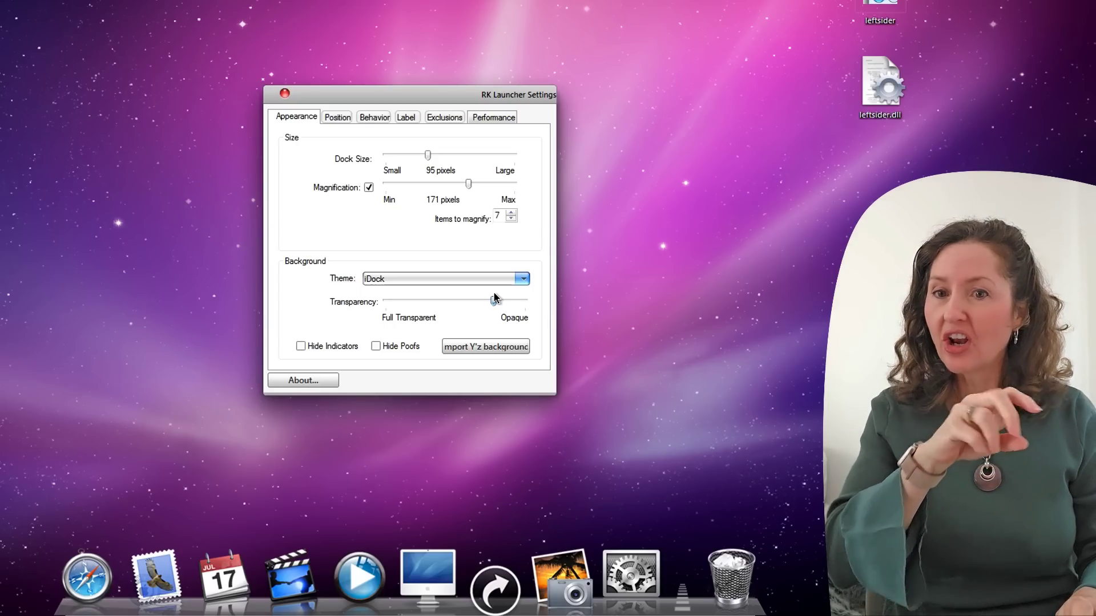
pyautogui.moveTo(493, 302); pyautogui.dragTo(385, 301)
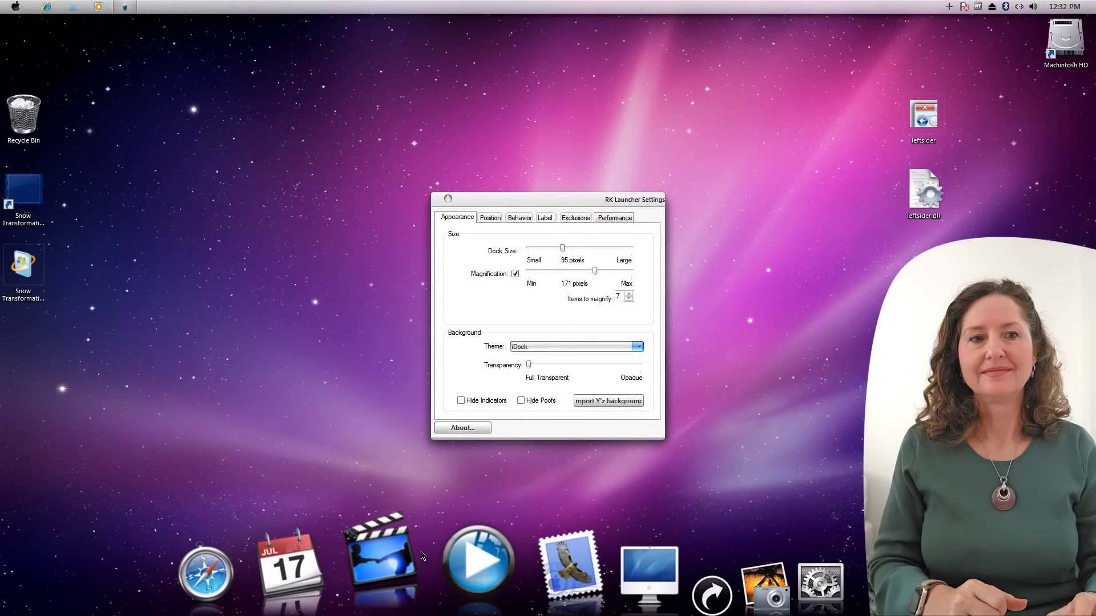
pyautogui.click(420, 556)
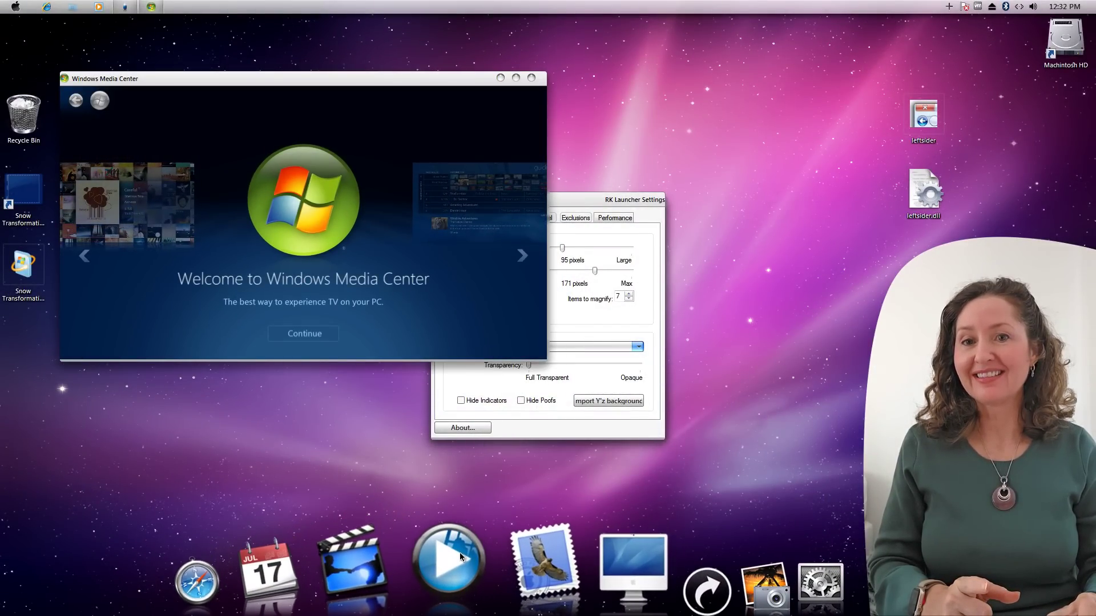
# Bring the Windows Media Center window to the front and close it.
pyautogui.click(261, 258)
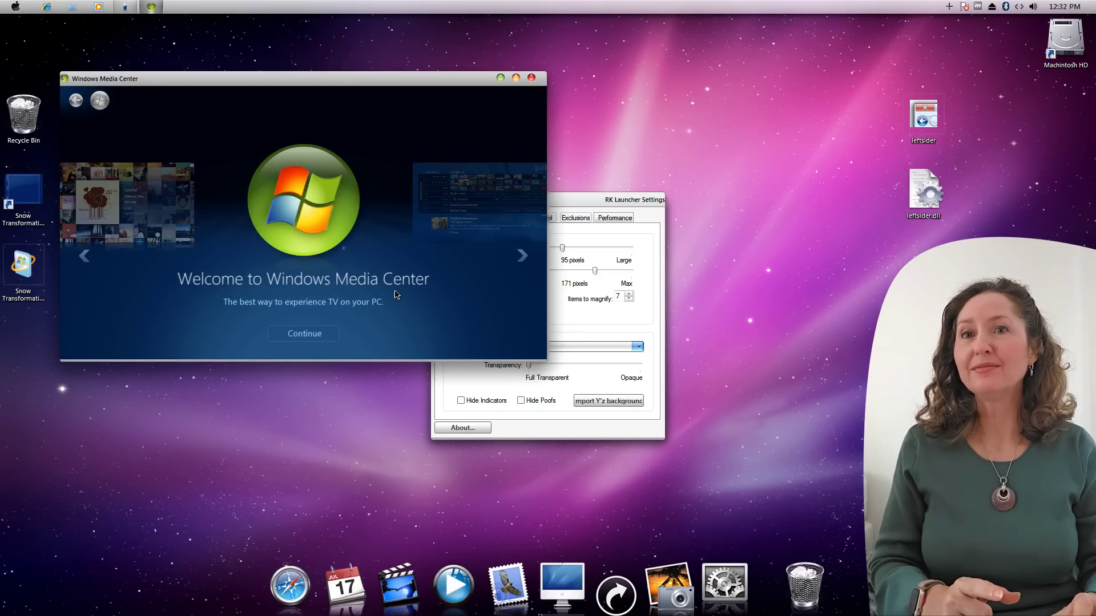
pyautogui.click(532, 80)
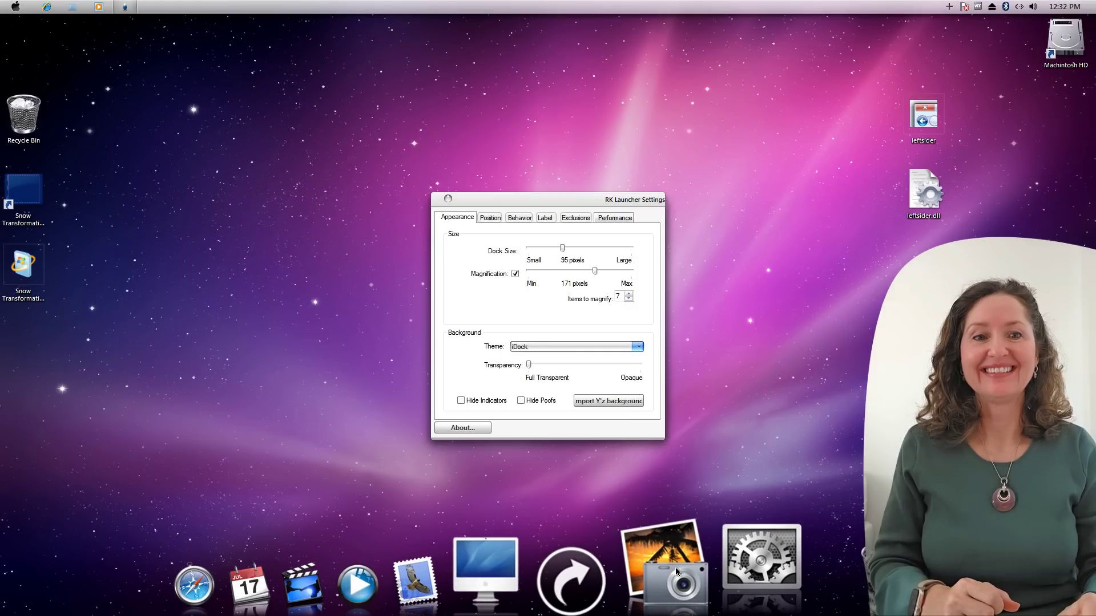
# Close the Control Panel stack, then drag the arrow, iMac, iPhoto and Mail icons off the dock.
pyautogui.click(732, 568)
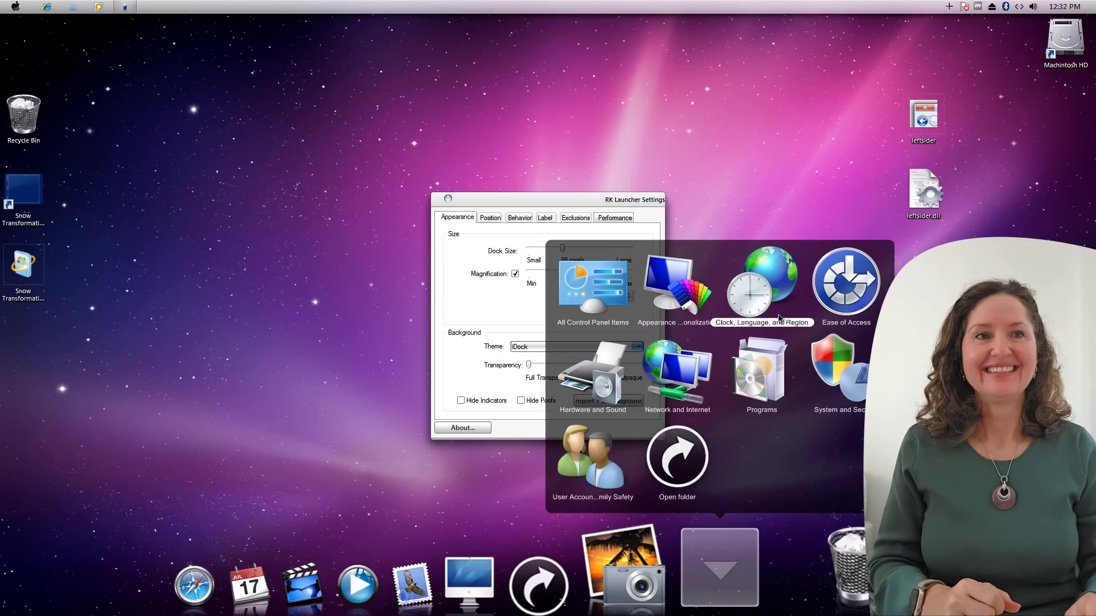
pyautogui.click(679, 288)
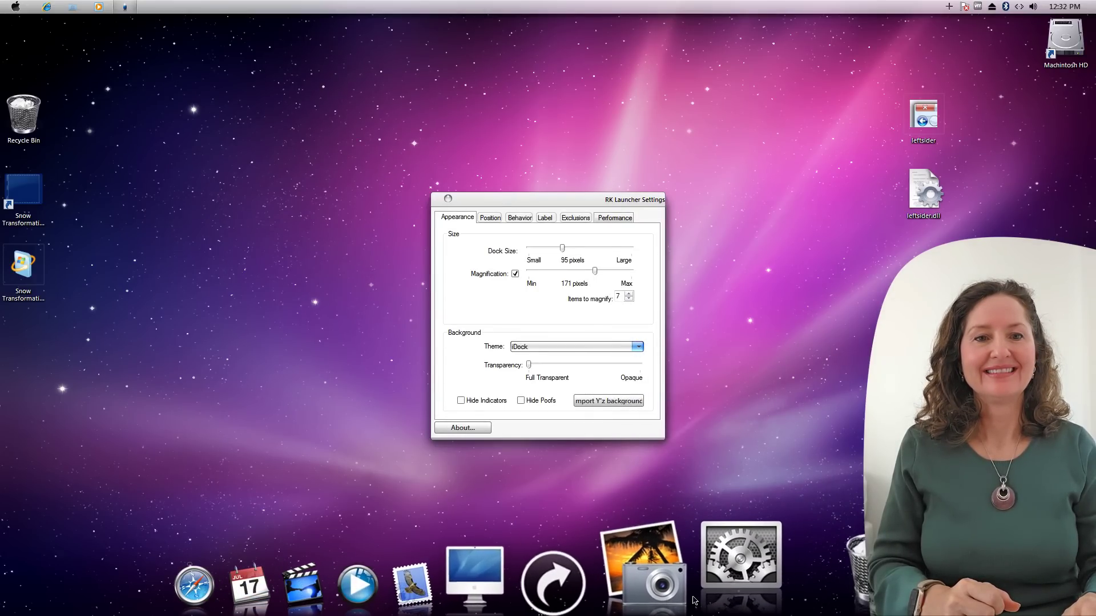
pyautogui.moveTo(612, 577); pyautogui.dragTo(114, 262)
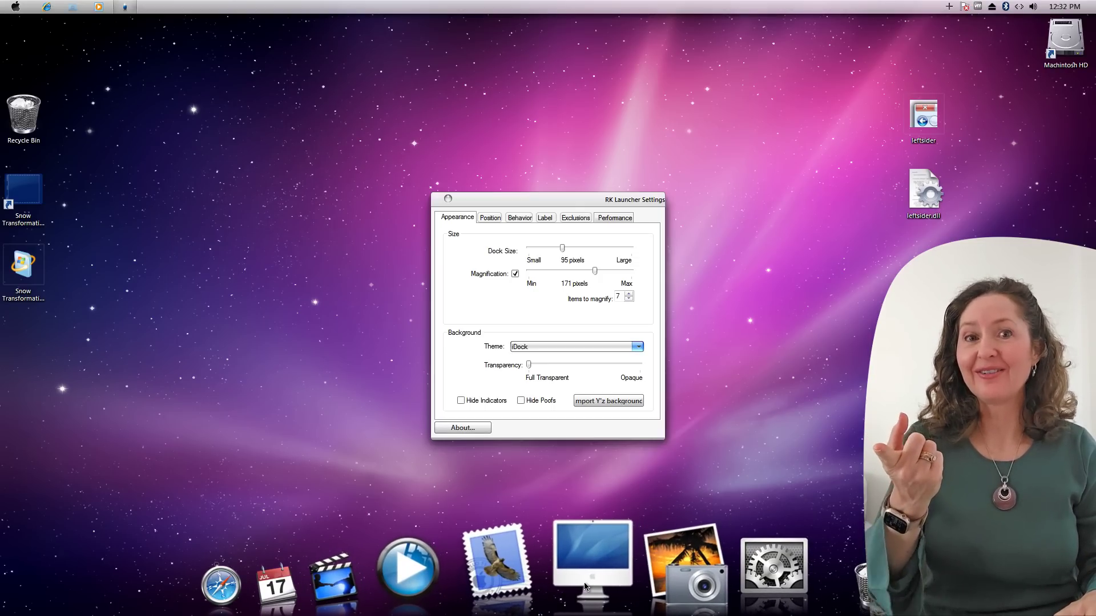
pyautogui.moveTo(601, 570); pyautogui.dragTo(213, 250)
pyautogui.moveTo(613, 585); pyautogui.dragTo(787, 363)
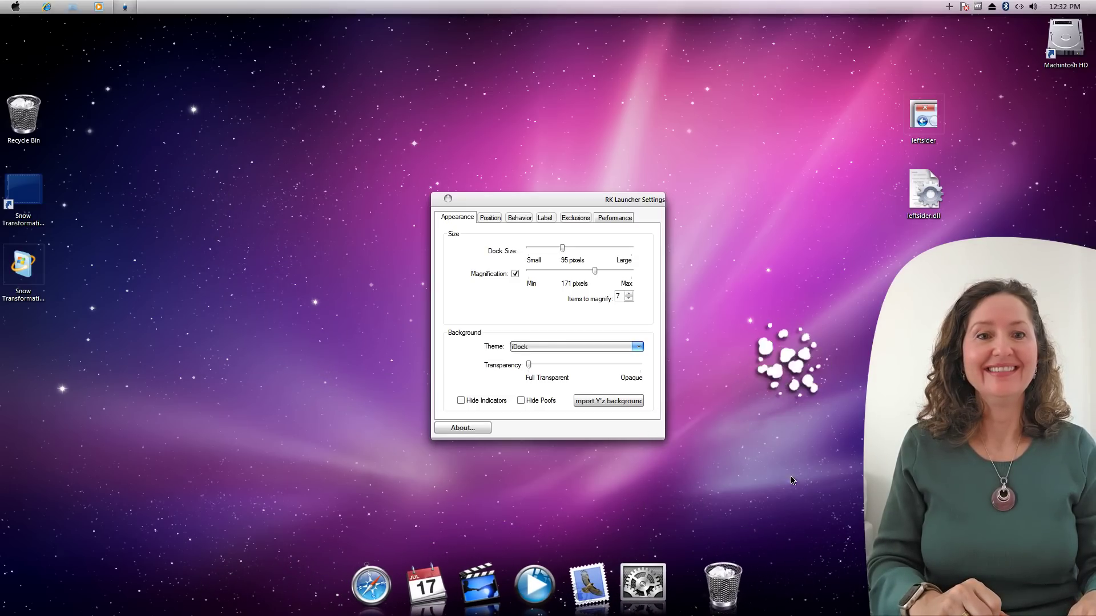
pyautogui.moveTo(609, 571); pyautogui.dragTo(357, 367)
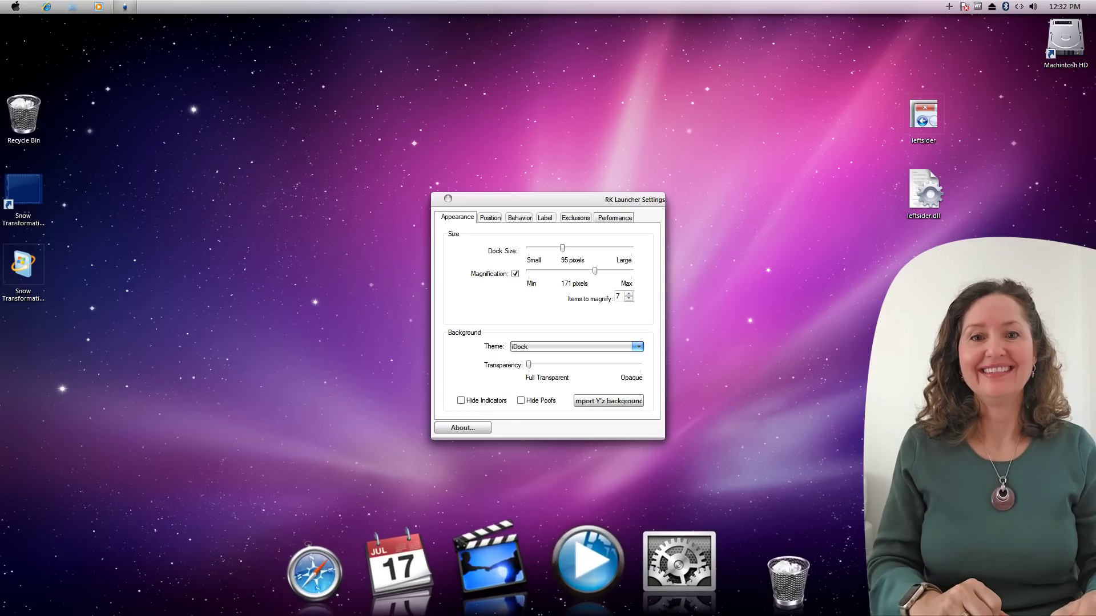
# Remove the QuickTime, Trash, gear, Calendar, clapperboard and Safari icons, leaving the dock empty.
pyautogui.moveTo(565, 568); pyautogui.dragTo(747, 380)
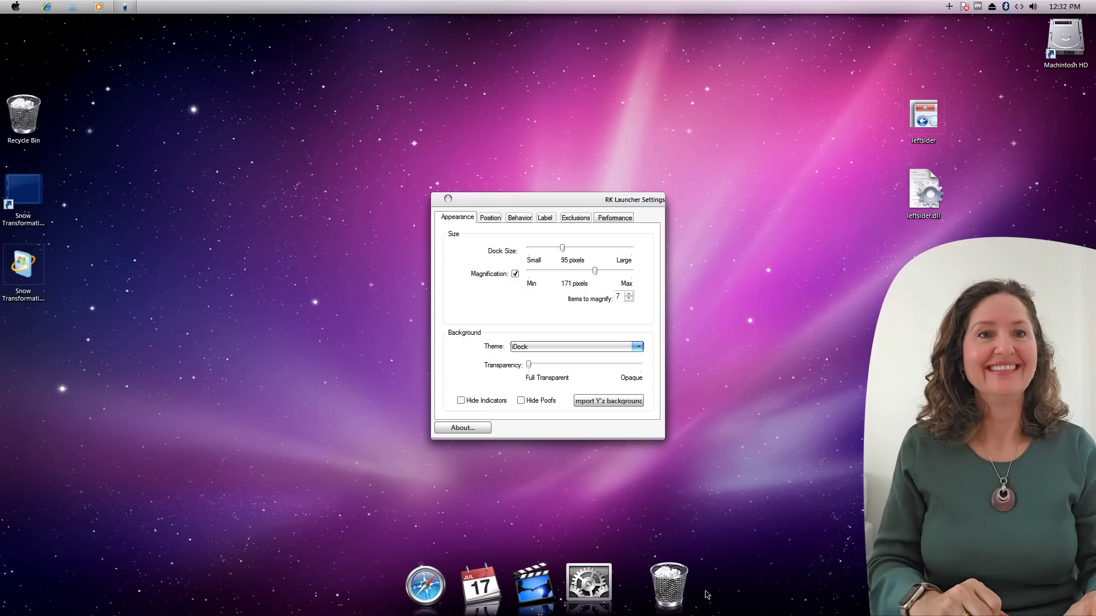
pyautogui.moveTo(676, 574); pyautogui.dragTo(520, 150)
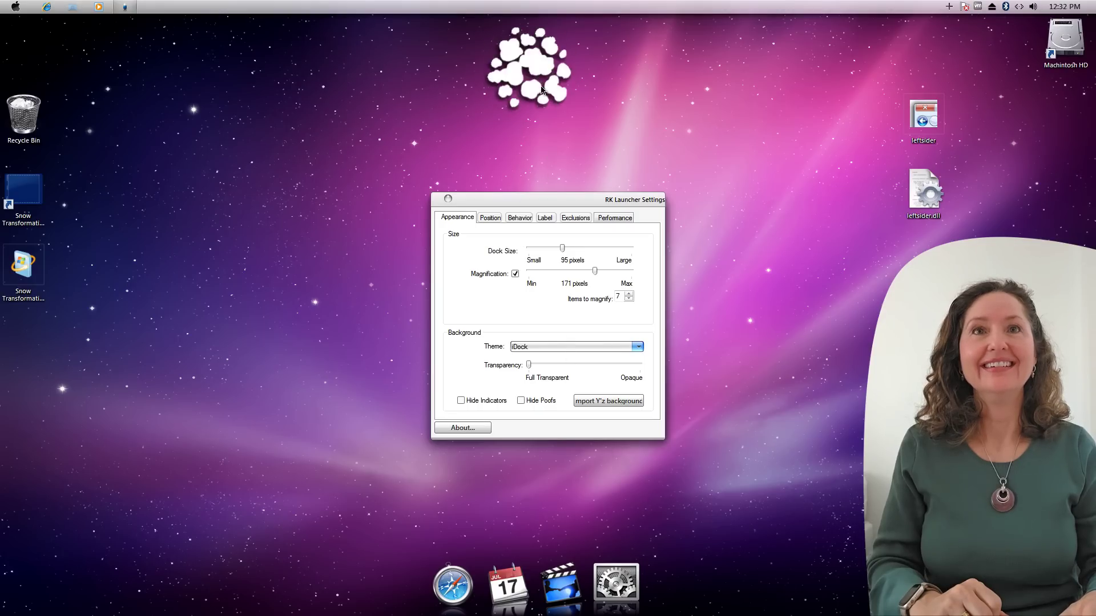
pyautogui.moveTo(616, 582); pyautogui.dragTo(391, 346)
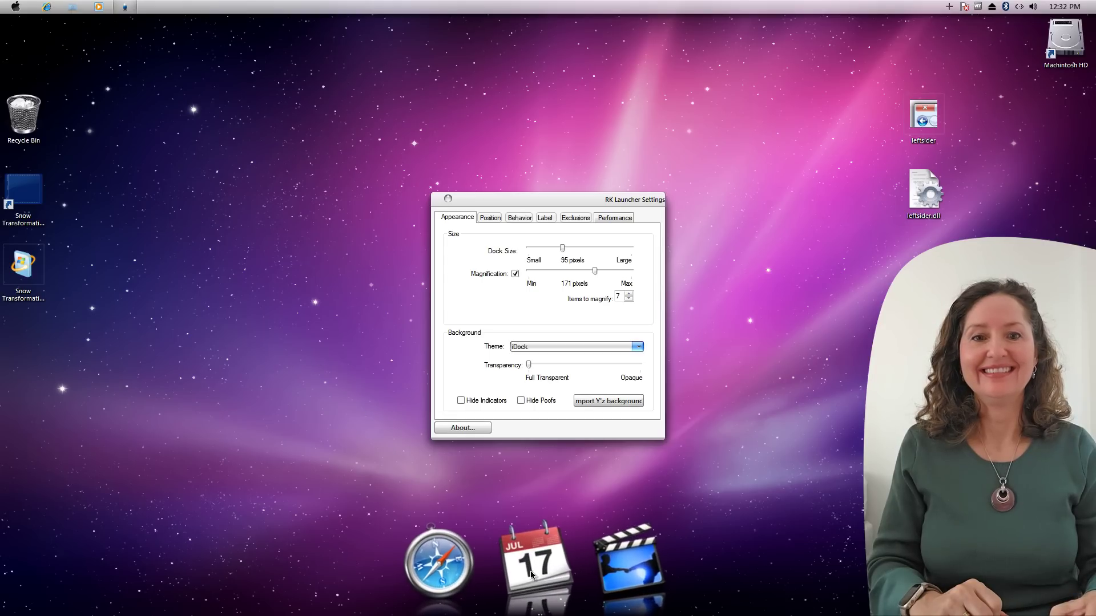
pyautogui.moveTo(535, 585); pyautogui.dragTo(879, 280)
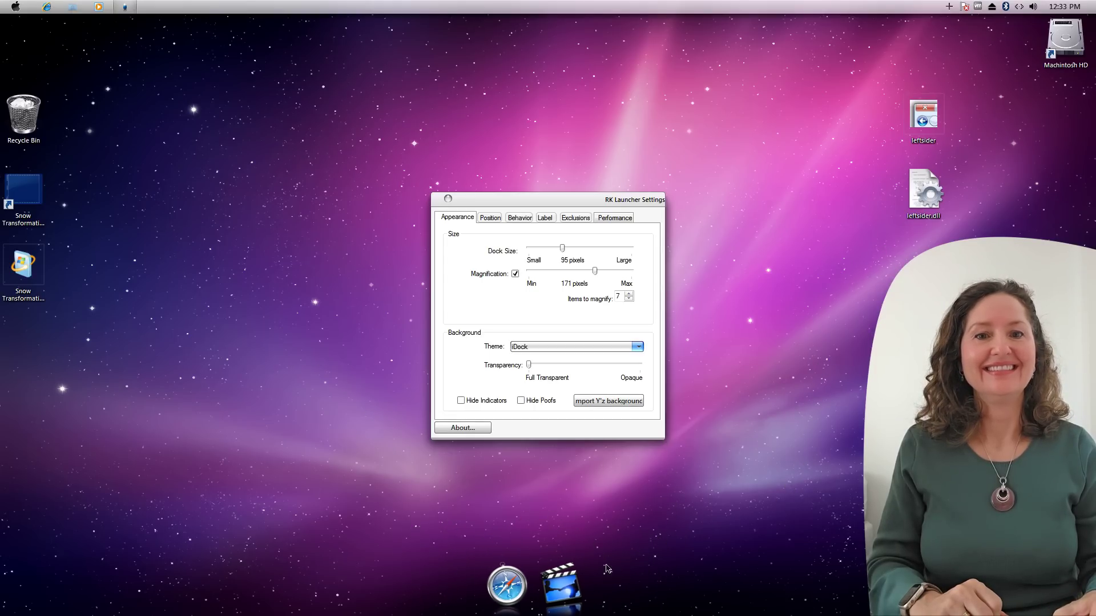
pyautogui.moveTo(563, 583); pyautogui.dragTo(344, 179)
pyautogui.moveTo(544, 601); pyautogui.dragTo(337, 346)
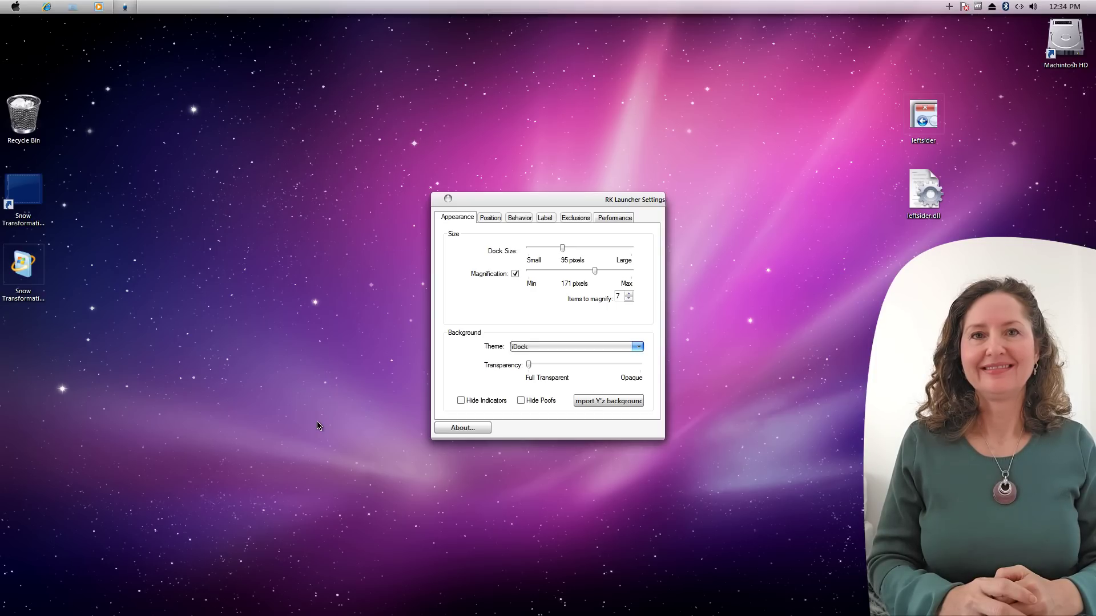
# Close the dock settings, then add and remove a Paint shortcut in the dock as a test.
pyautogui.press('Escape')
pyautogui.click(16, 7)
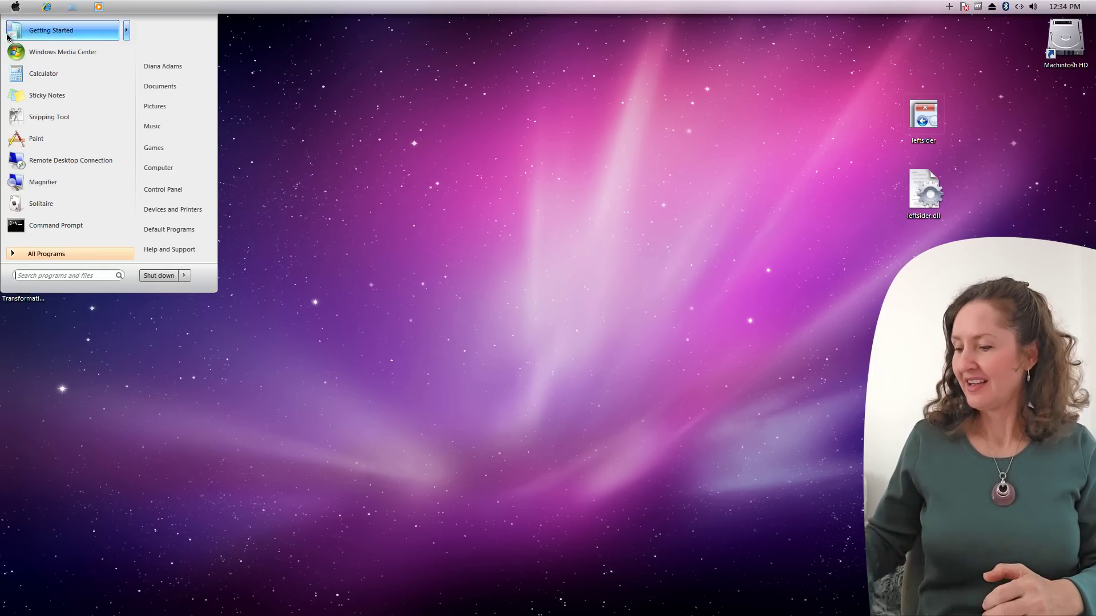
pyautogui.moveTo(40, 139)
pyautogui.mouseDown()
pyautogui.moveTo(375, 504)
pyautogui.moveTo(571, 608)
pyautogui.moveTo(556, 590)
pyautogui.mouseUp()
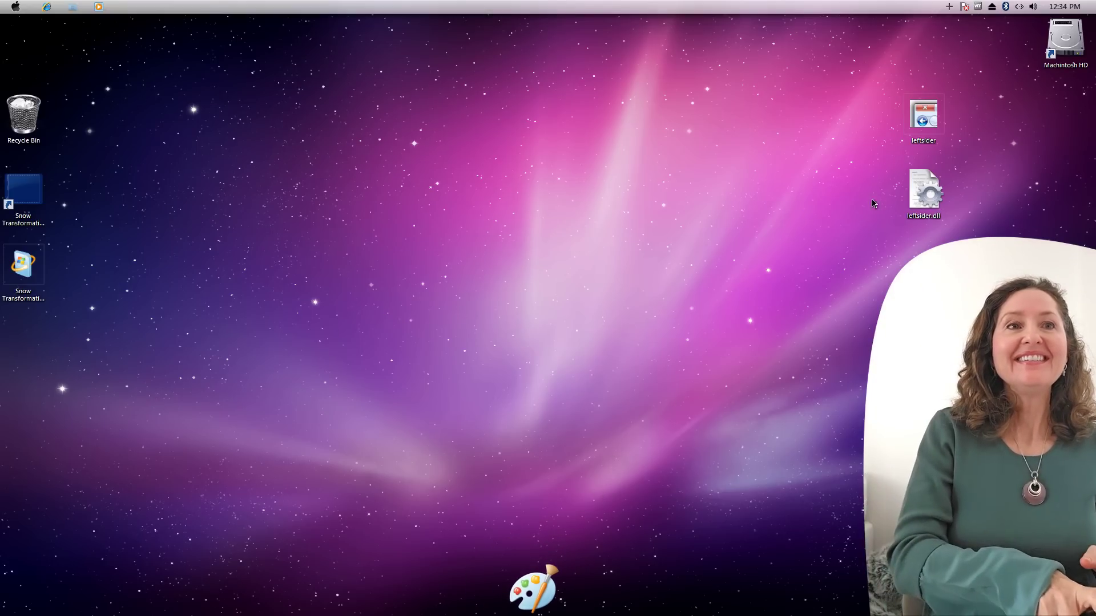
pyautogui.moveTo(534, 590)
pyautogui.mouseDown()
pyautogui.moveTo(514, 575)
pyautogui.moveTo(563, 404)
pyautogui.moveTo(384, 434)
pyautogui.mouseUp()
# Drag both Snow Transformation Pack shortcuts and Machintosh HD to the Recycle Bin, cancelling leftsider.dll's file-in-use warning.
pyautogui.moveTo(26, 267); pyautogui.dragTo(24, 117)
pyautogui.moveTo(40, 205); pyautogui.dragTo(24, 117)
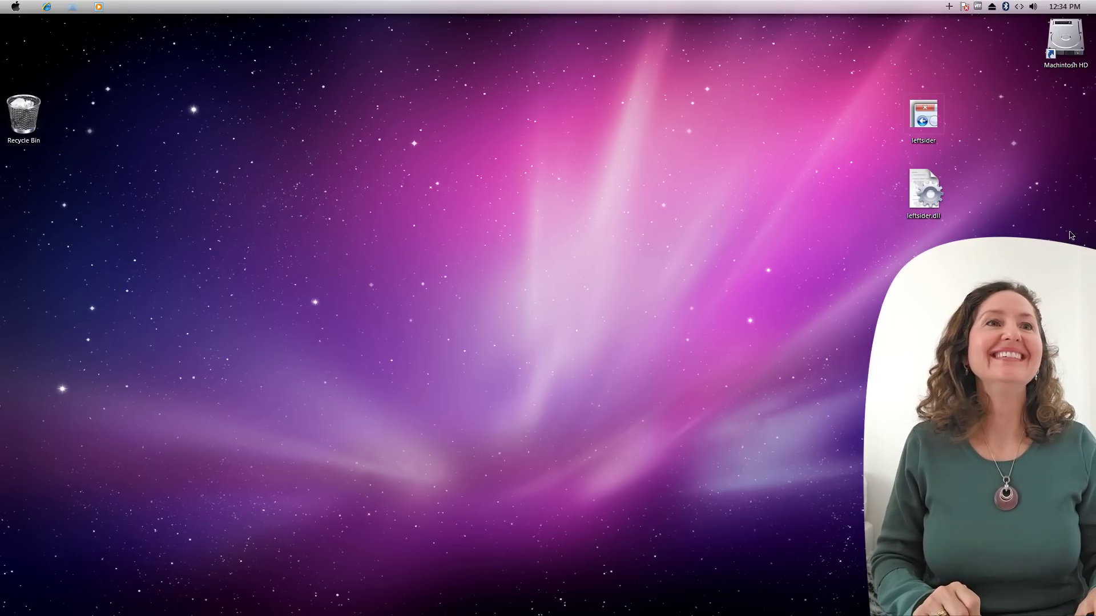
pyautogui.moveTo(934, 211); pyautogui.dragTo(26, 140)
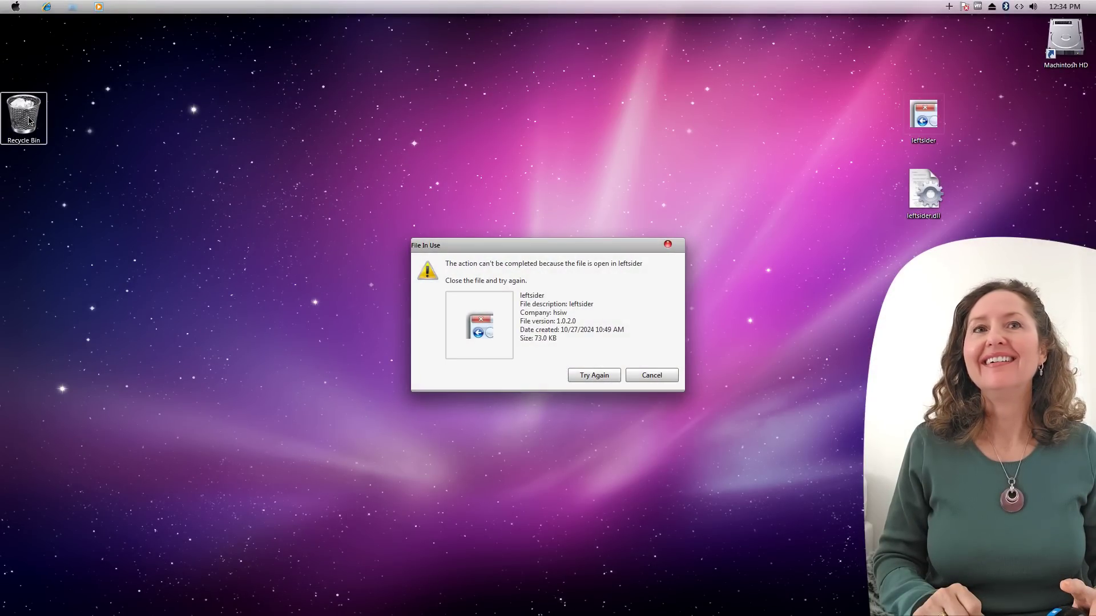
pyautogui.click(668, 245)
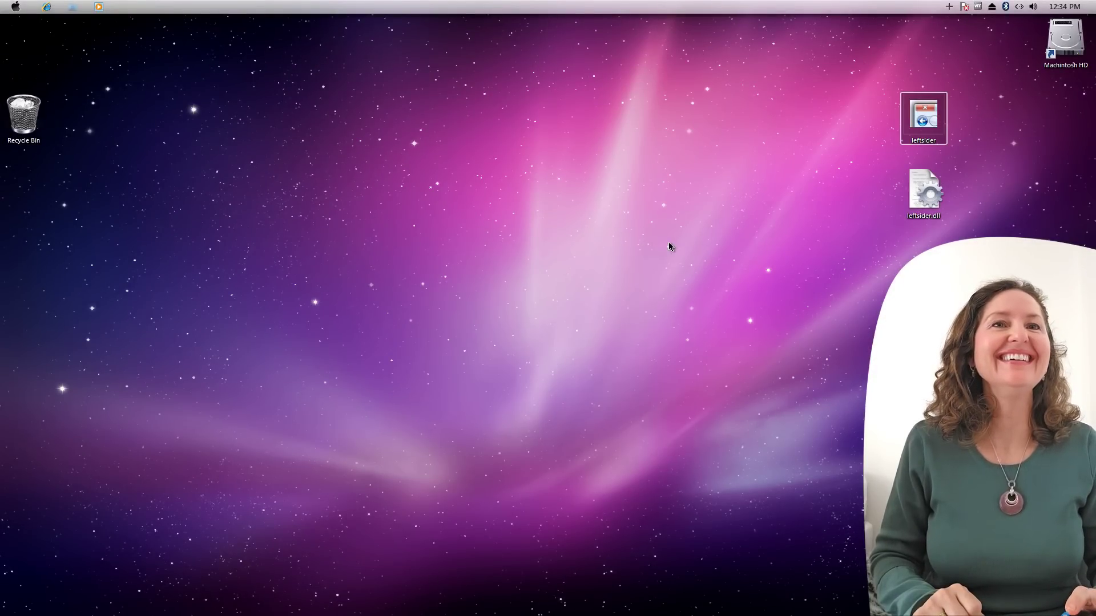
pyautogui.moveTo(1065, 40); pyautogui.dragTo(24, 125)
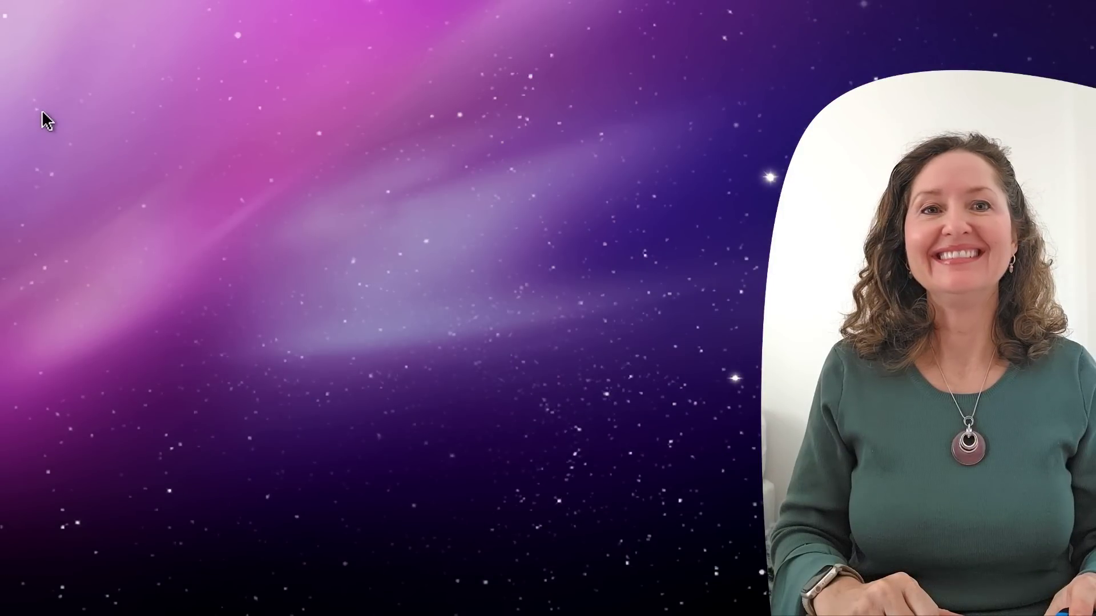
# Apply the Windows 7 Aero theme through Personalize, then close the Personalization window.
pyautogui.rightClick(584, 363)
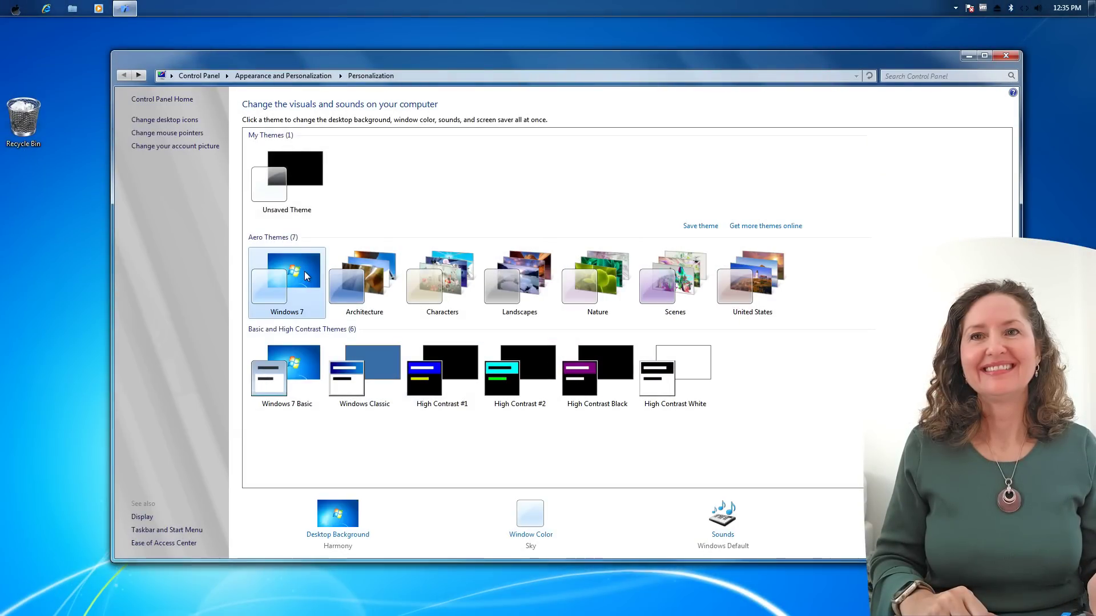
pyautogui.click(1005, 55)
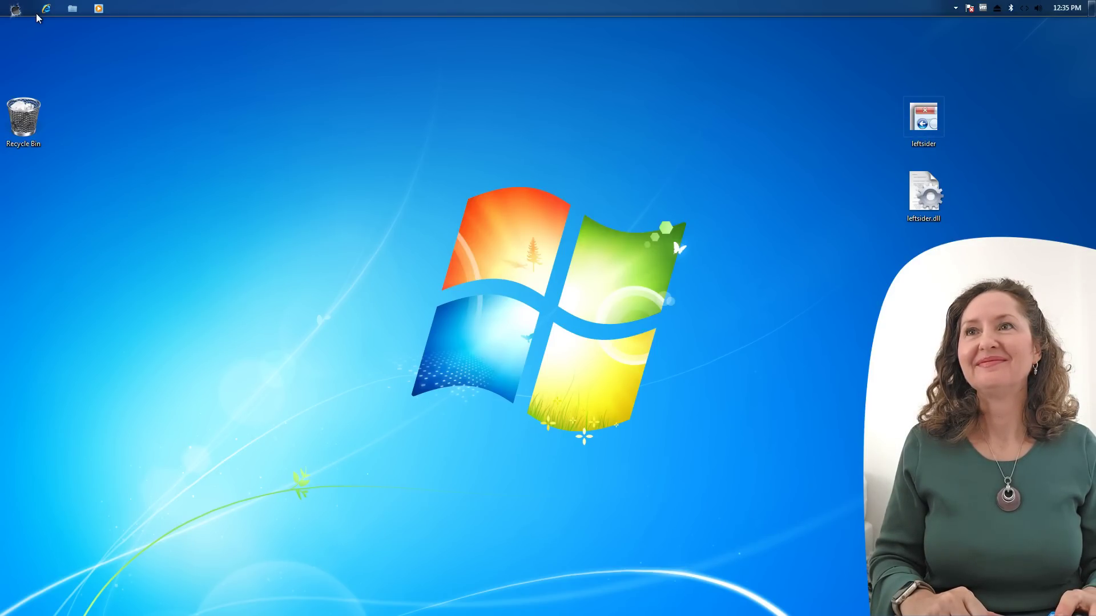
# Unlock the taskbar and move it from the top to the bottom screen edge.
pyautogui.rightClick(501, 12)
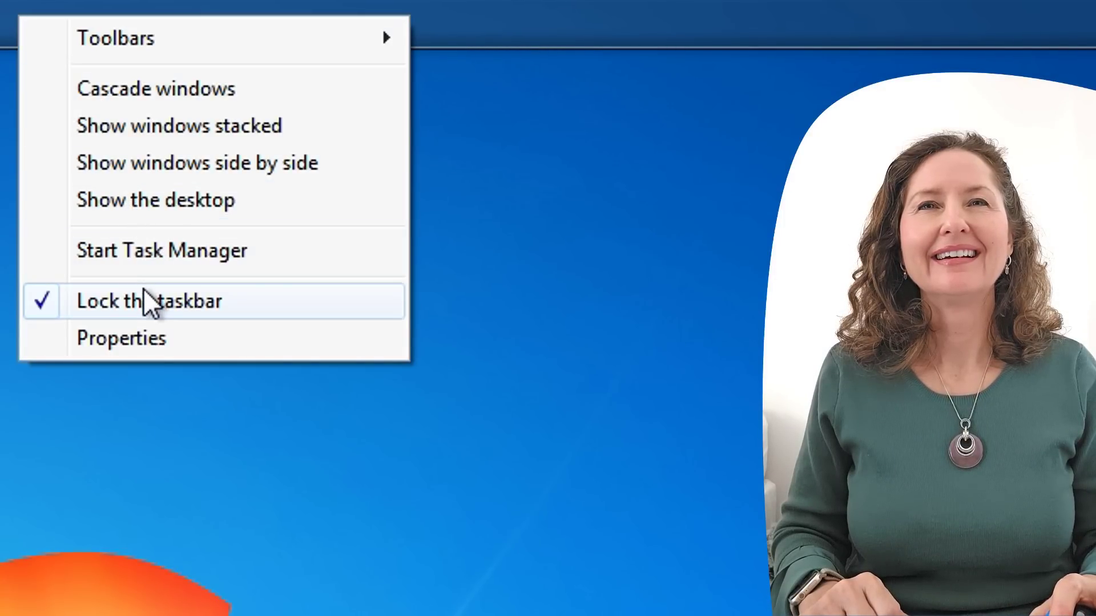
pyautogui.click(143, 290)
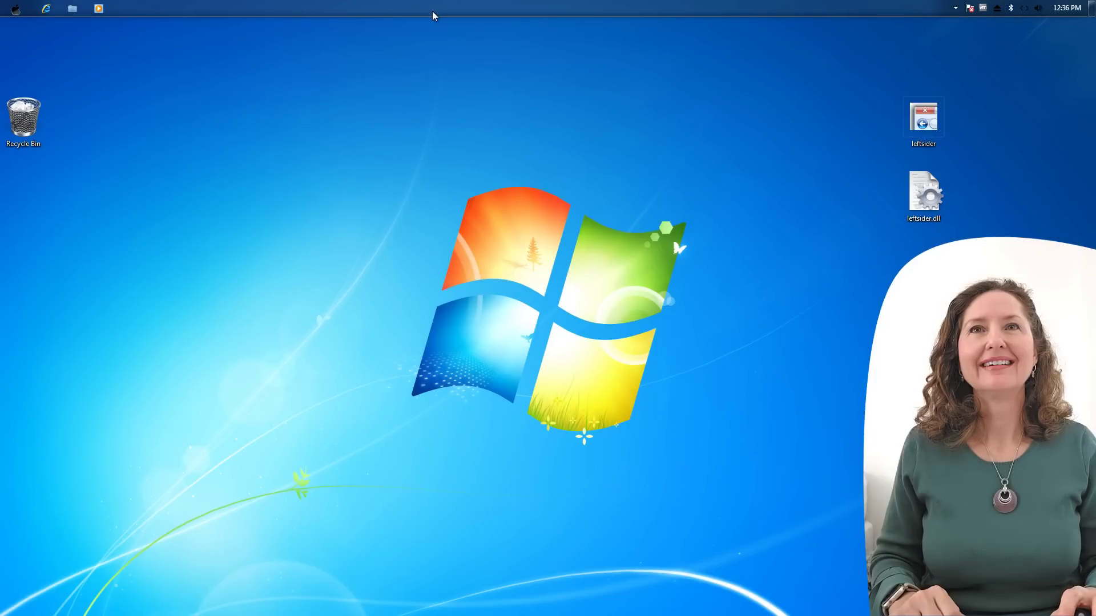
pyautogui.moveTo(433, 15); pyautogui.dragTo(207, 559)
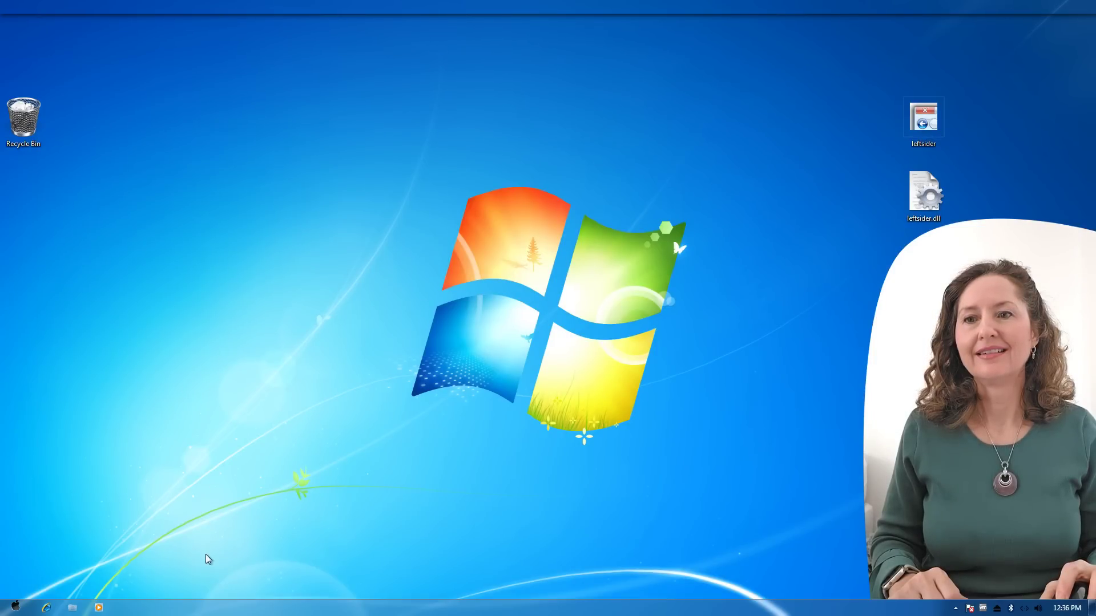
pyautogui.moveTo(201, 603); pyautogui.dragTo(203, 605)
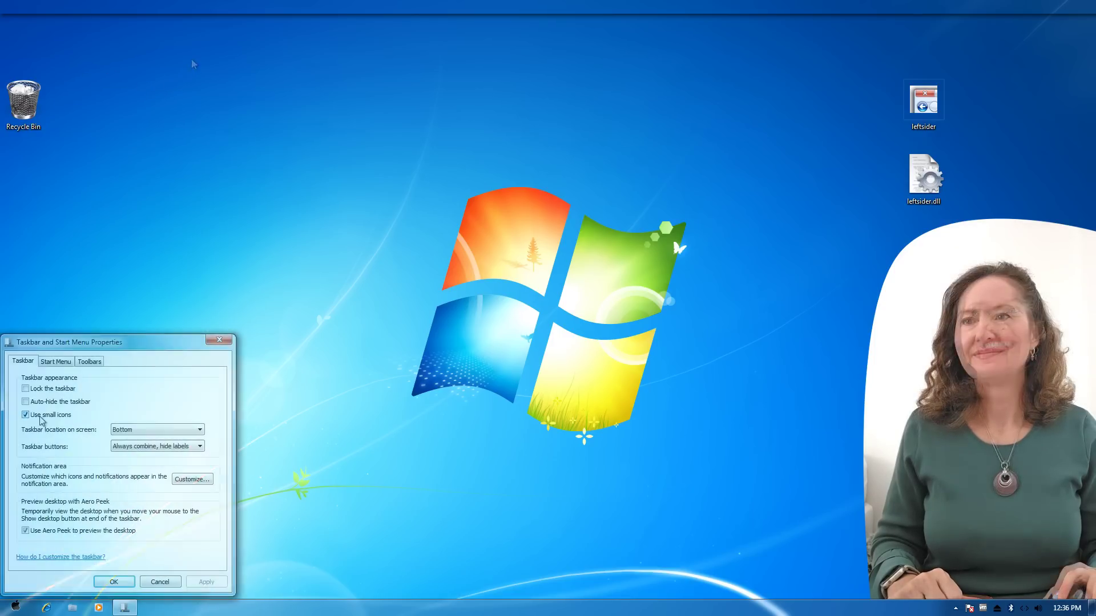
# Turn off small taskbar icons, confirm the setting, and open a Libraries window.
pyautogui.click(26, 415)
pyautogui.click(114, 578)
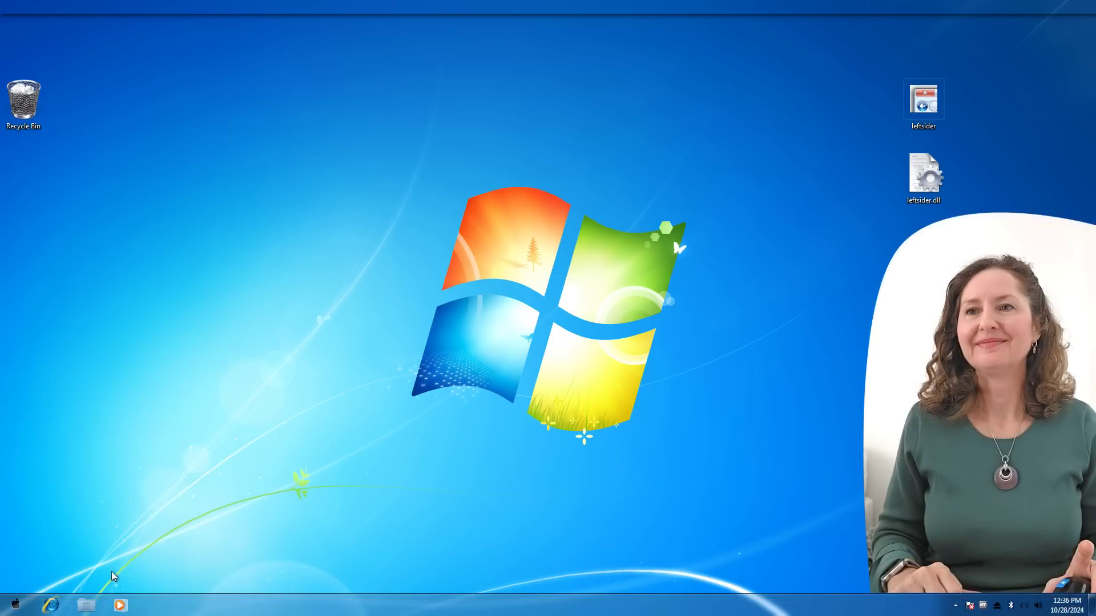
pyautogui.click(86, 605)
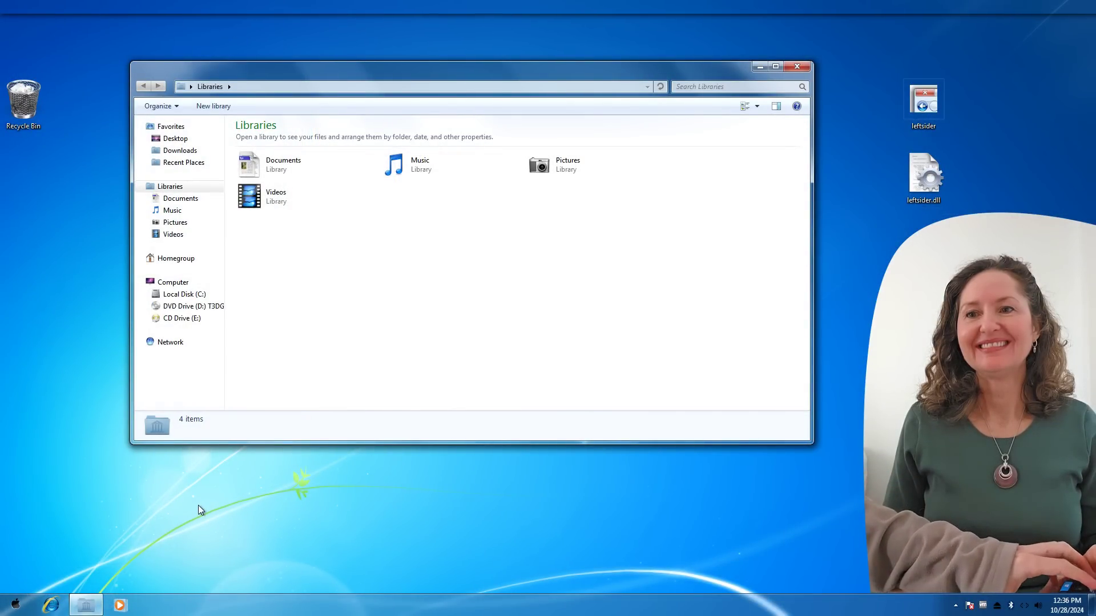
# Drag the Snow Transformation Pack - Welcome Center shortcut from the Recycle Bin to the desktop, closing Recycle Bin and Libraries.
pyautogui.doubleClick(31, 104)
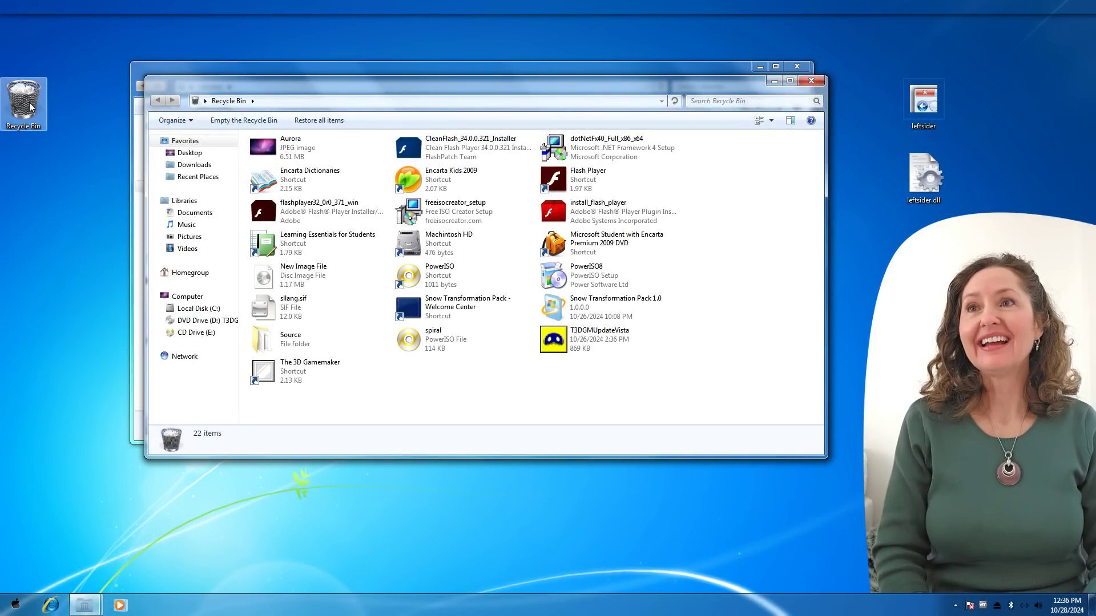
pyautogui.moveTo(485, 80); pyautogui.dragTo(666, 173)
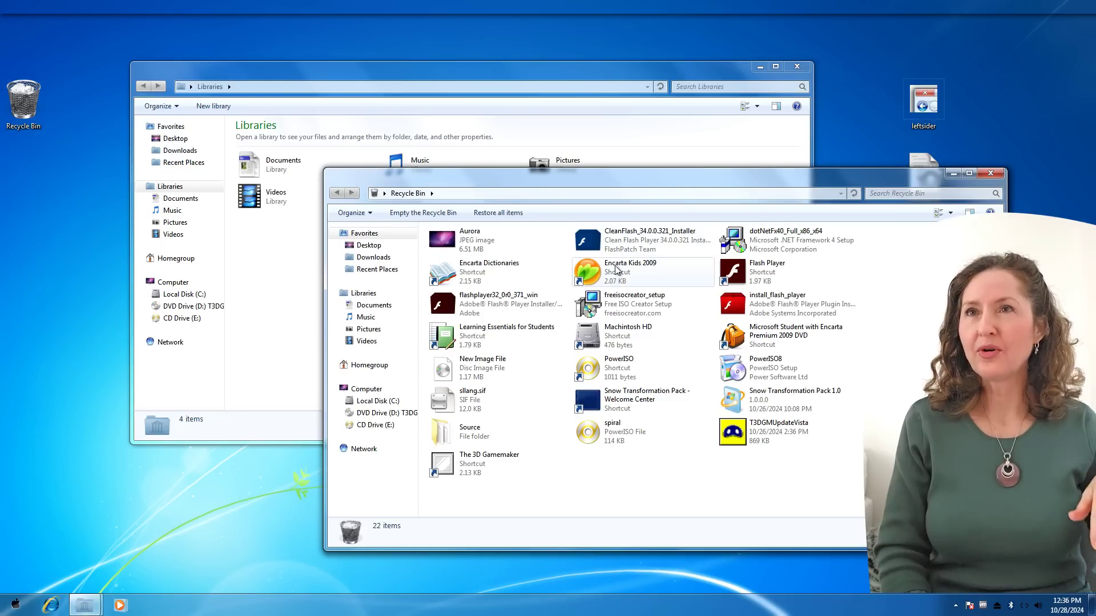
pyautogui.click(669, 400)
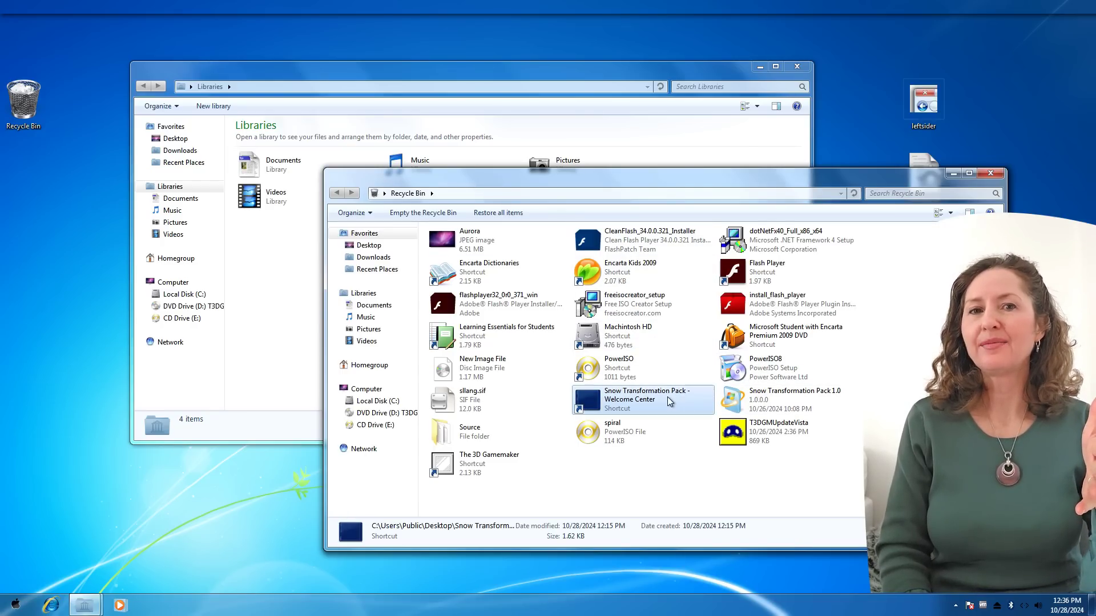
pyautogui.moveTo(658, 398); pyautogui.dragTo(78, 482)
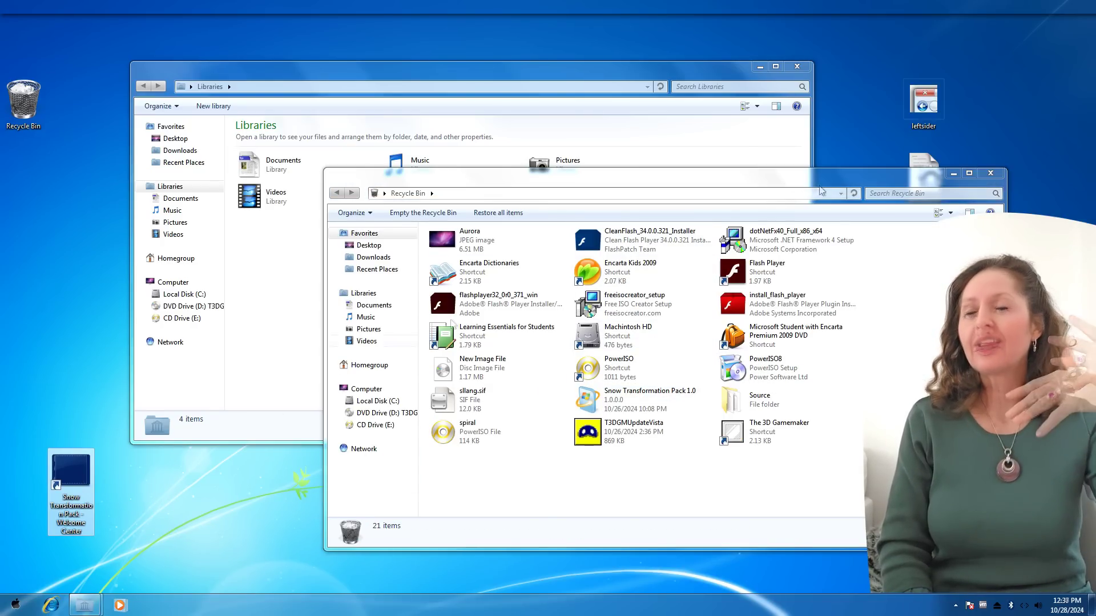
pyautogui.click(989, 174)
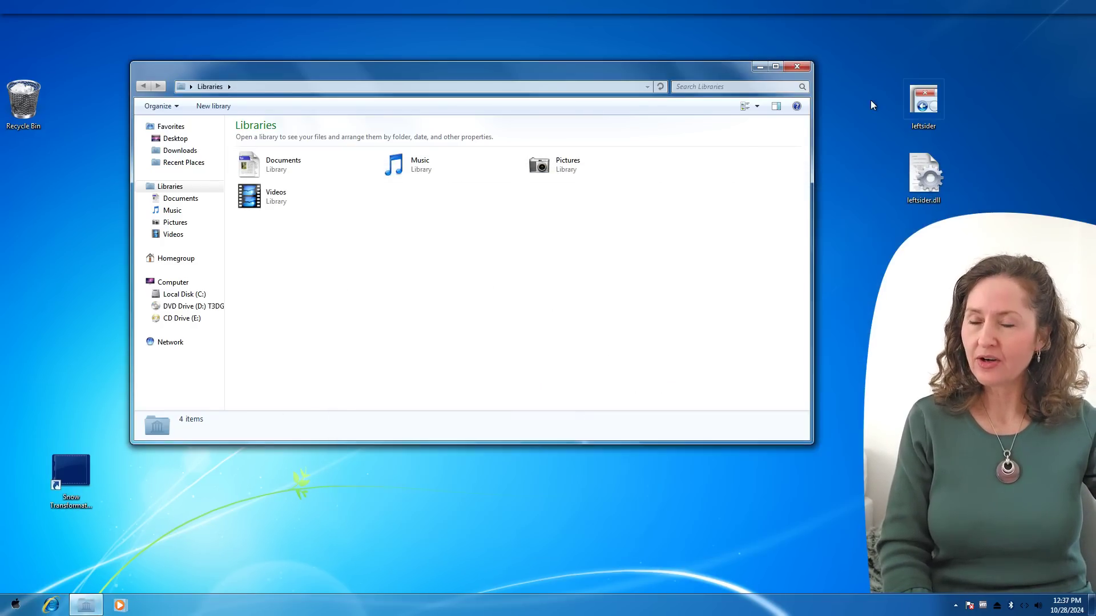
pyautogui.click(797, 67)
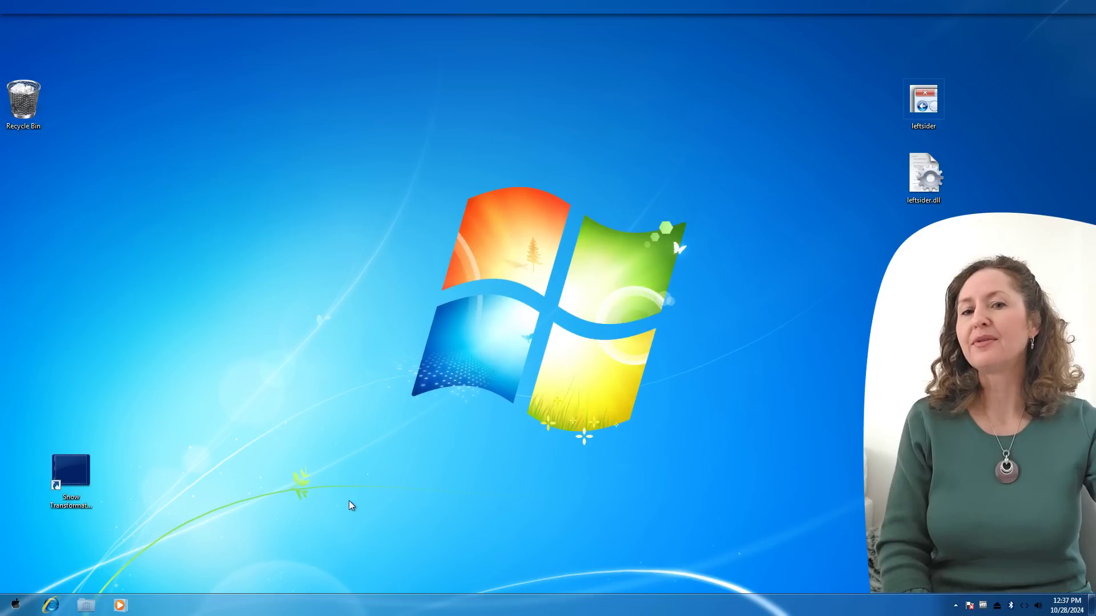
# Launch the Welcome Center, dismiss the setup-not-complete warning, and run Remove Snow Transformation Pack's uninstall.
pyautogui.doubleClick(69, 471)
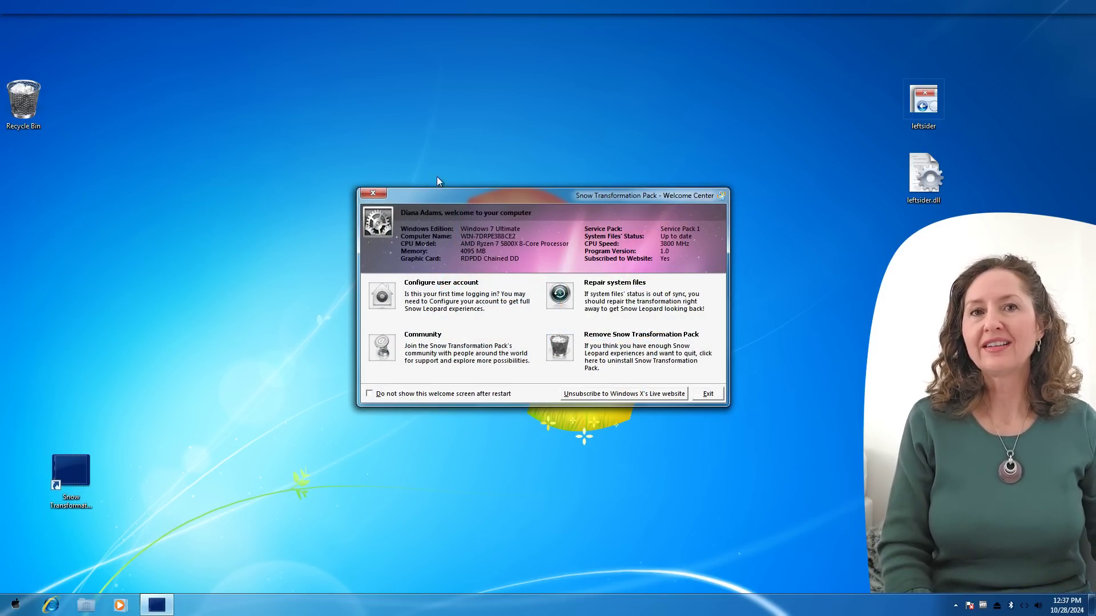
pyautogui.moveTo(480, 194); pyautogui.dragTo(274, 149)
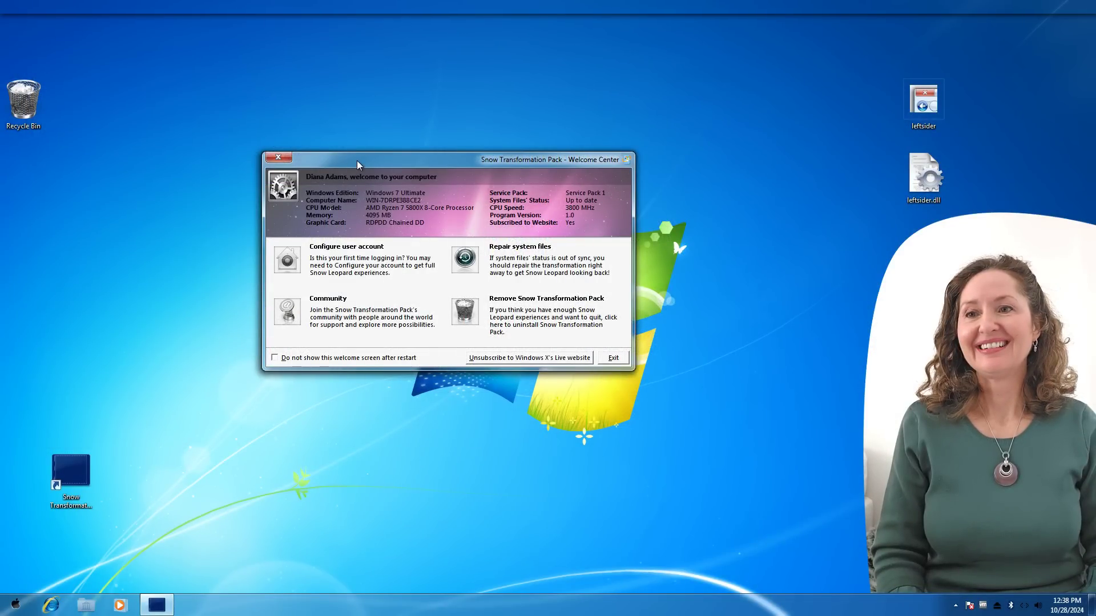
pyautogui.click(276, 156)
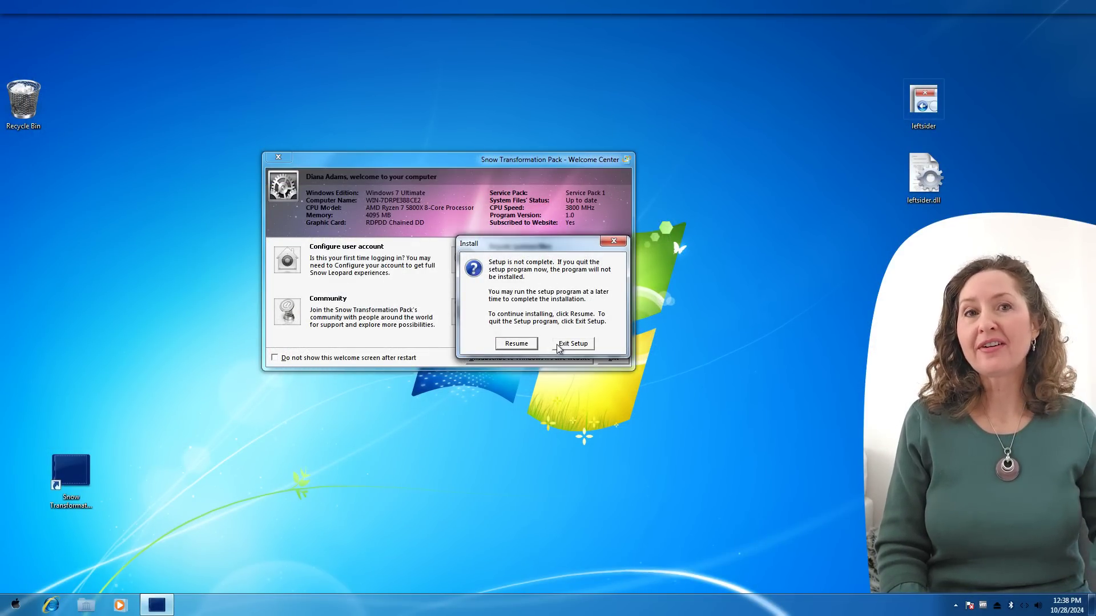
pyautogui.click(613, 240)
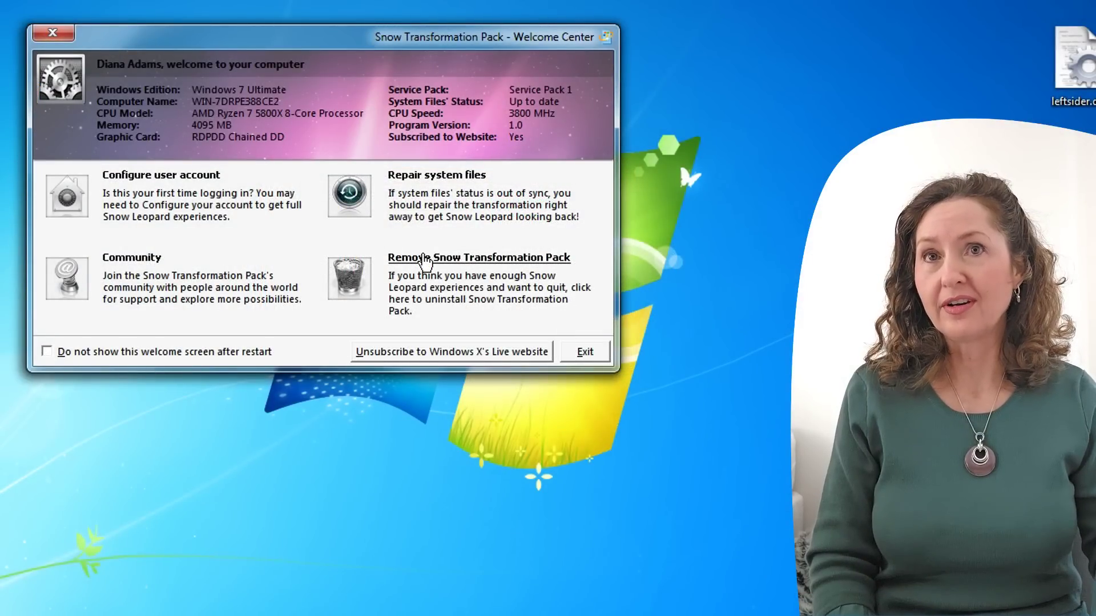
pyautogui.click(425, 261)
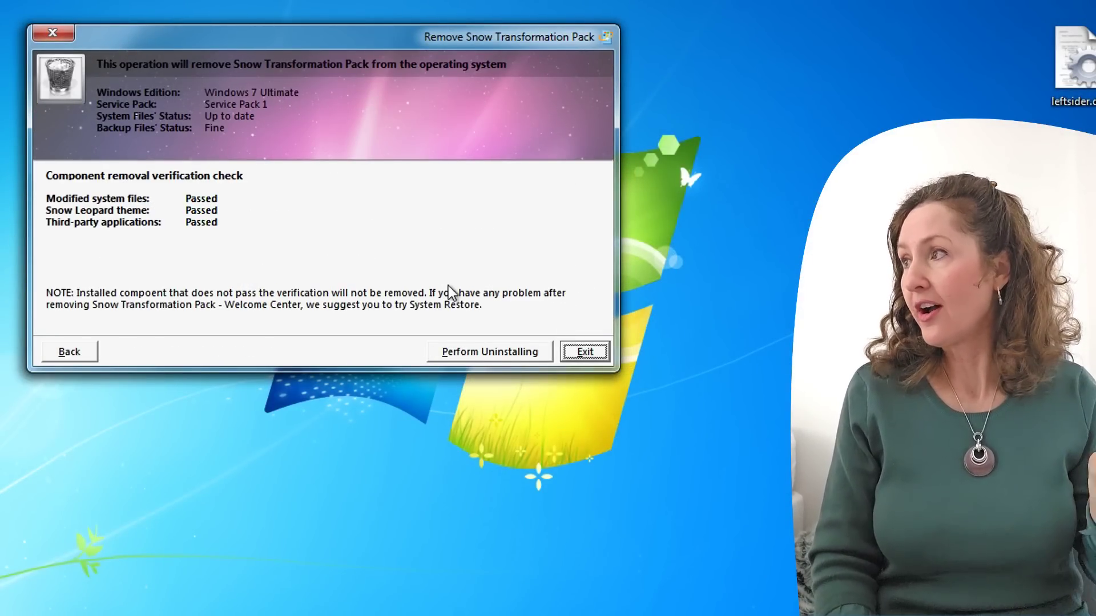
pyautogui.click(498, 353)
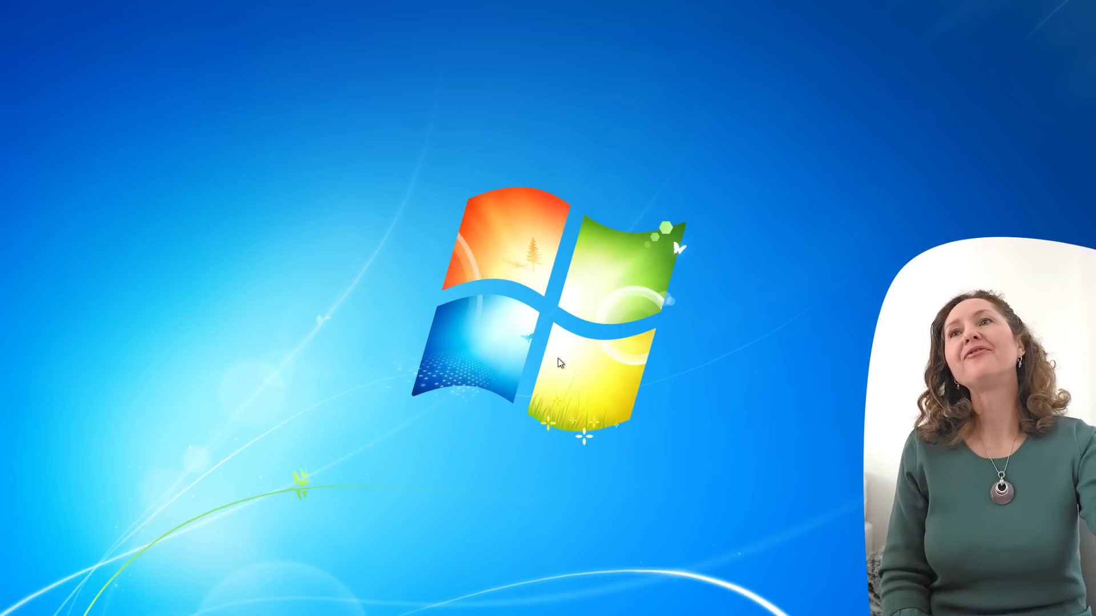